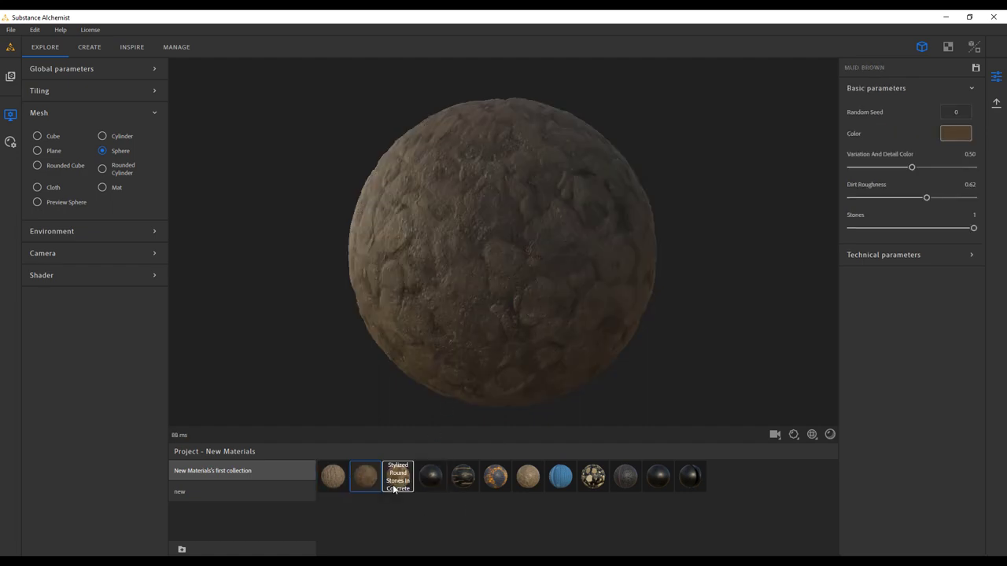
Step: Preview the Stylized Round Stones in Concrete material on the cloth, mat, cube and plane meshes
left_click(413, 483)
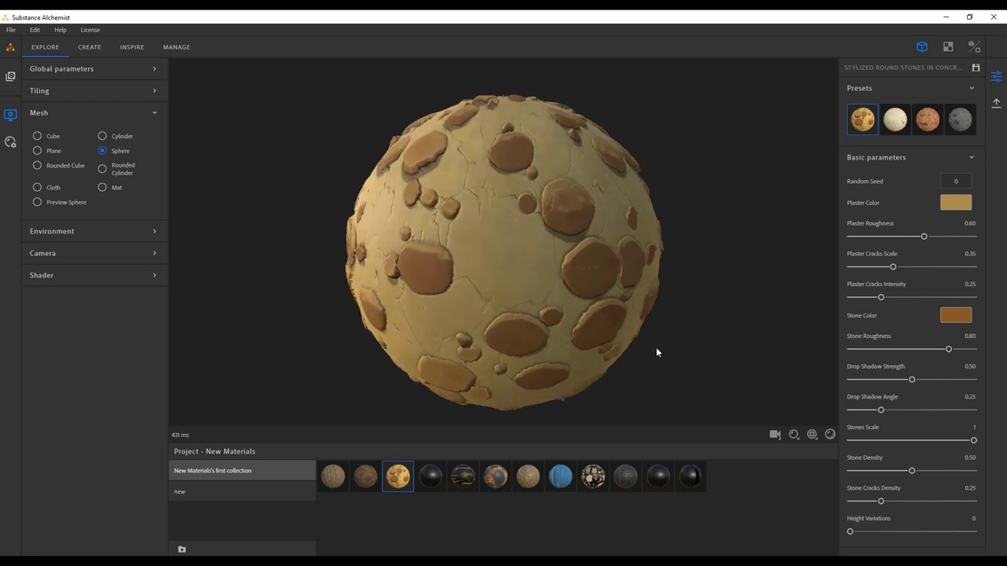
left_click(50, 188)
left_click(112, 188)
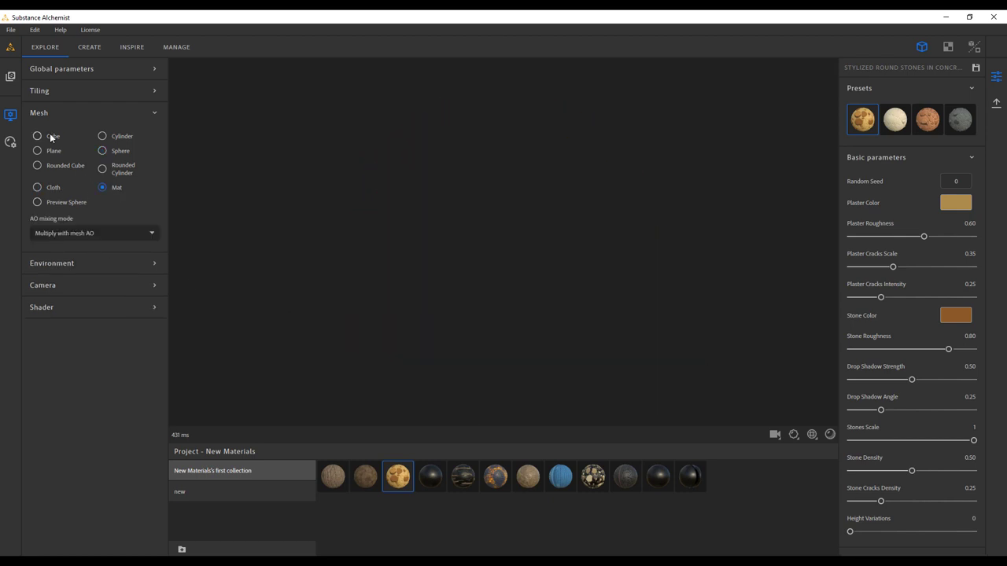
left_click(49, 136)
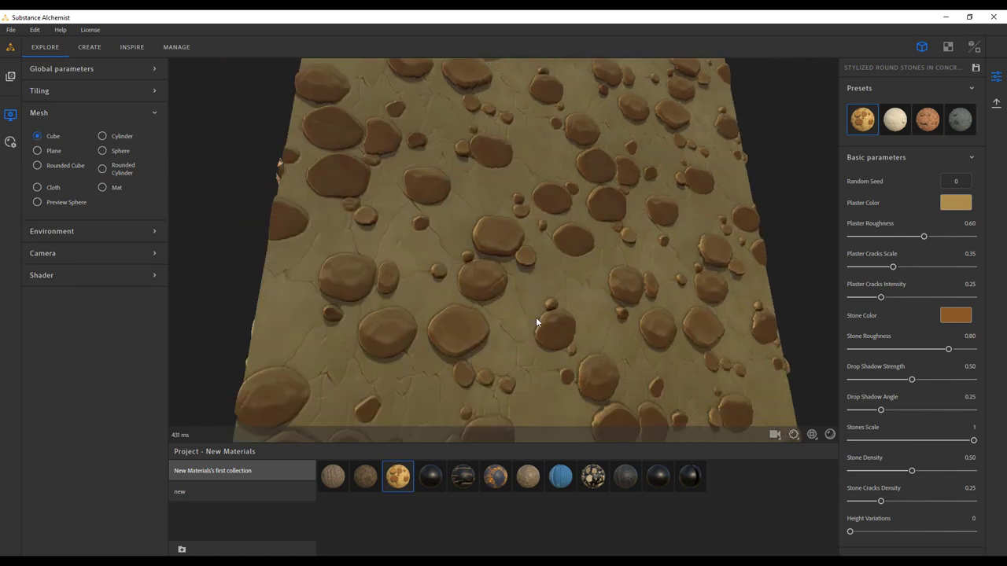
left_click_drag(545, 323, 629, 346)
left_click(52, 151)
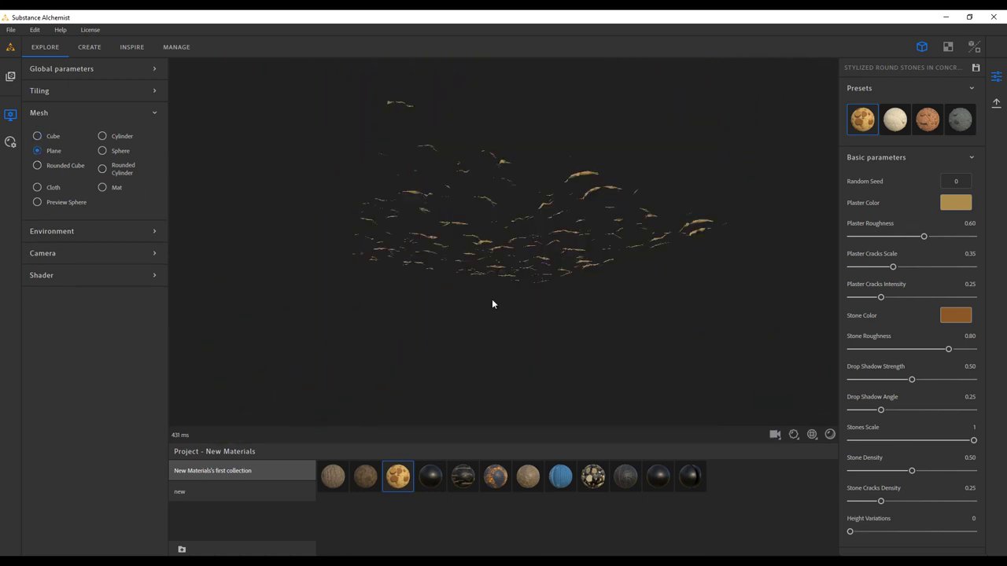
scroll(572, 338, "up", 3)
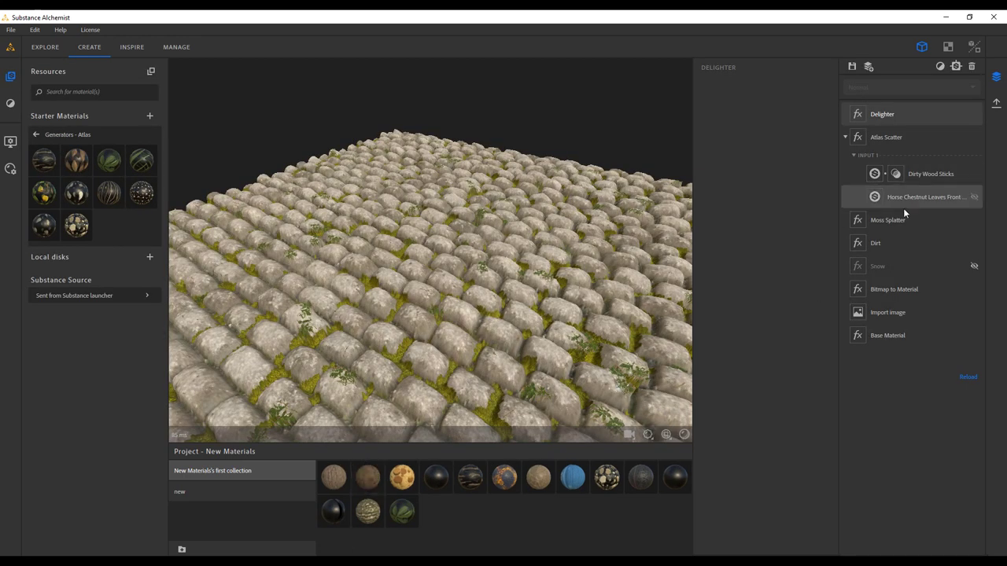
Step: Add Mud Brown between Delighter and Atlas Scatter, setting Variation And Detail Color to 0, Dirt Roughness to 0.26 and Stones to 0.47
left_click_drag(370, 478, 912, 134)
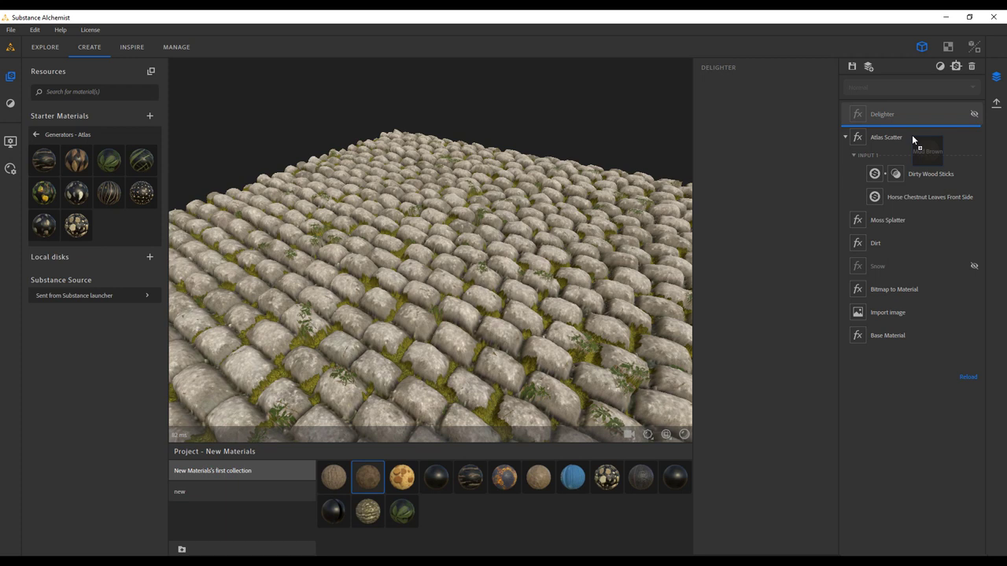
left_click_drag(766, 169, 724, 169)
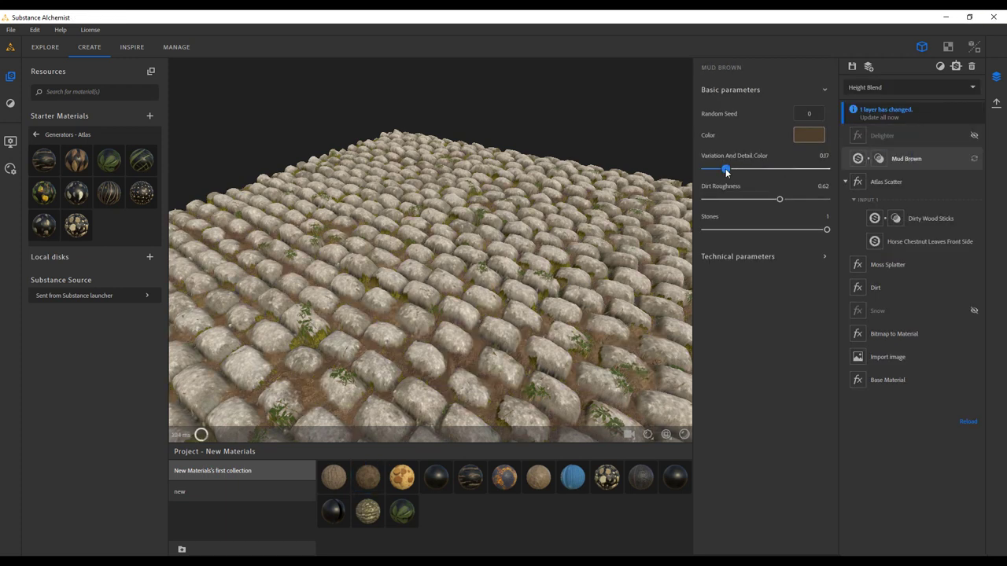
left_click_drag(779, 199, 700, 169)
left_click_drag(826, 230, 760, 230)
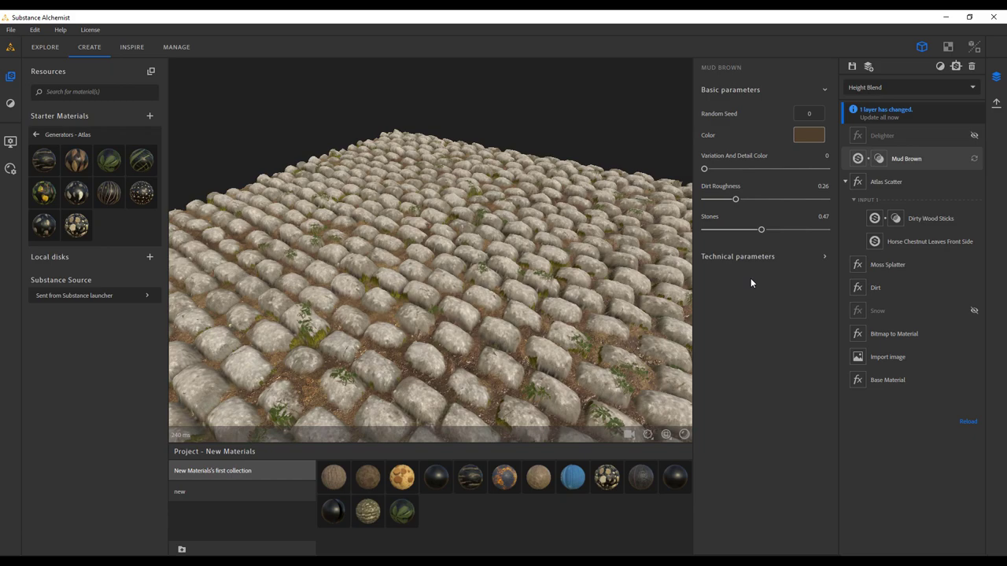
Step: Show the cobblestone material on the sphere mesh and enable its Delighter layer
left_click_drag(535, 339, 492, 313)
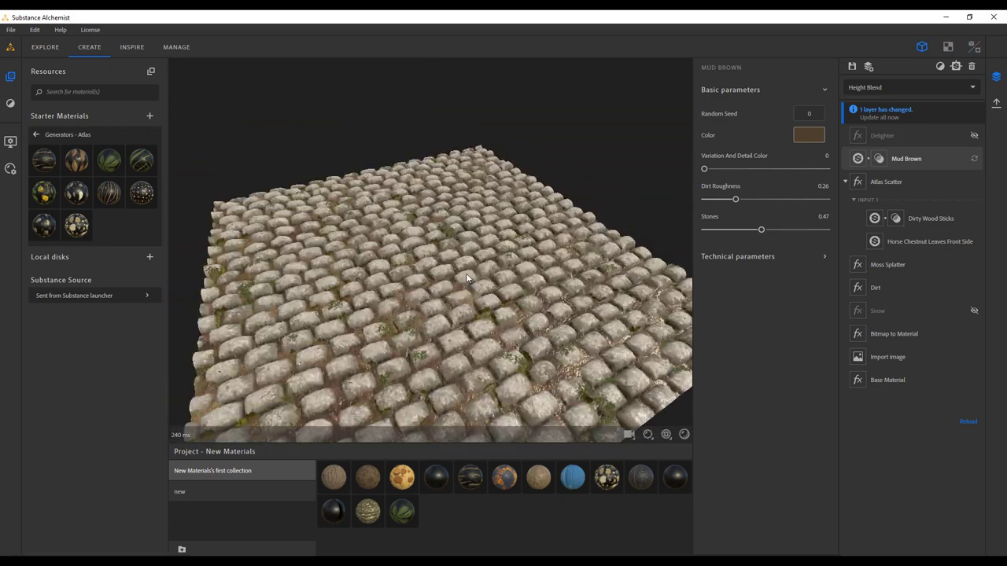
left_click_drag(370, 331, 439, 282)
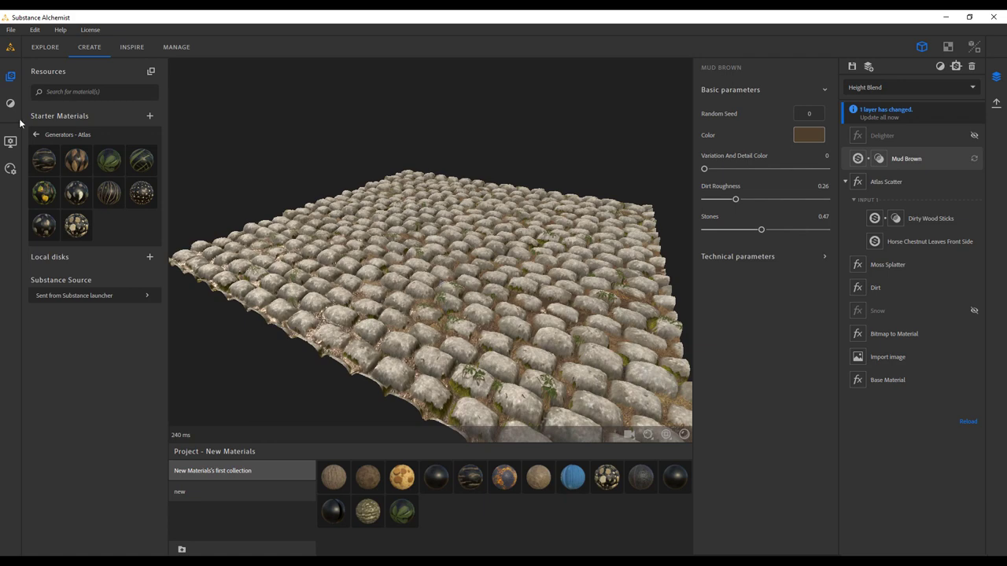
left_click(10, 142)
left_click(102, 150)
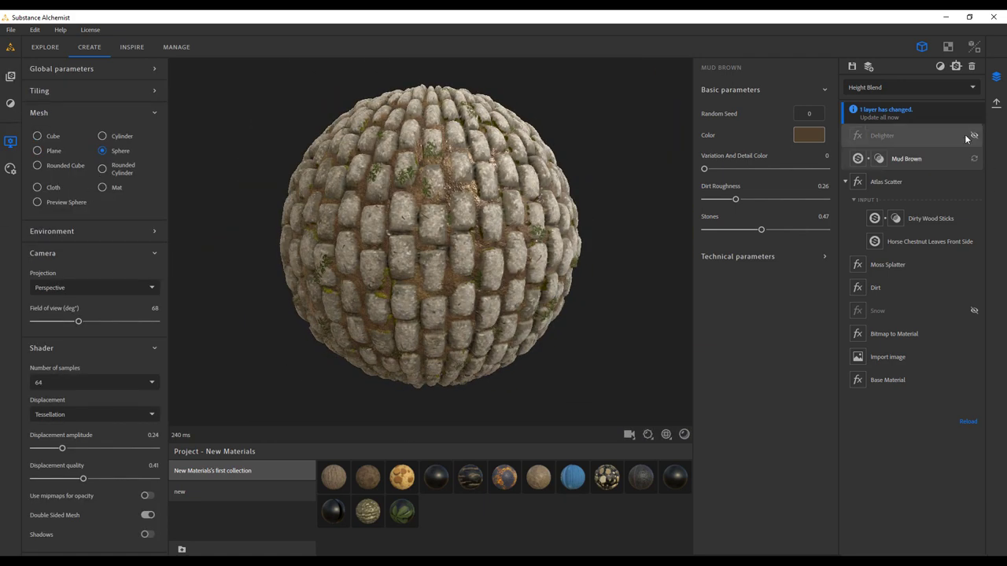
scroll(452, 306, "down", 3)
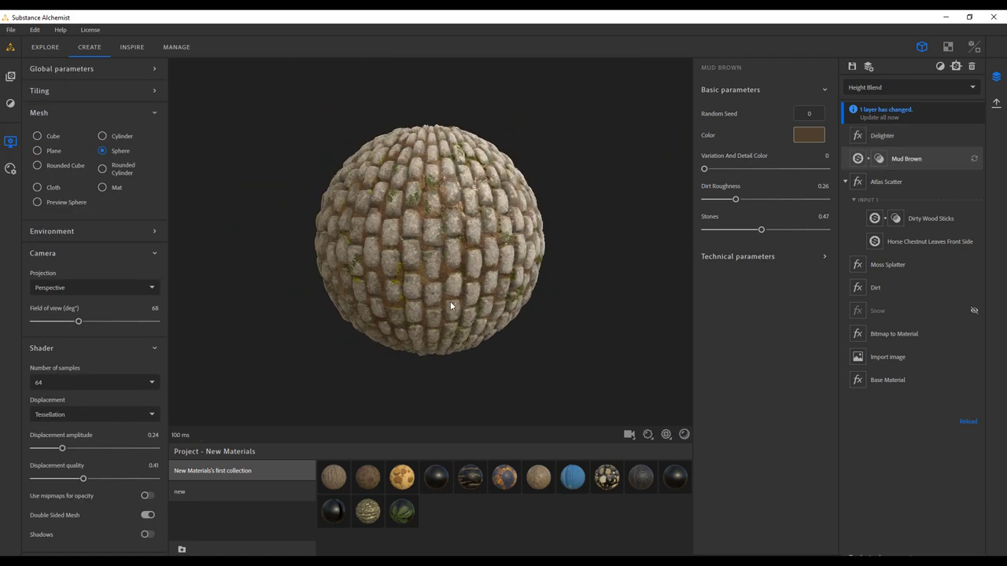
scroll(382, 287, "up", 3)
mouse_move(313, 269)
right_mouse_down("shift")
mouse_move(357, 296)
mouse_move(596, 284)
right_mouse_up("shift")
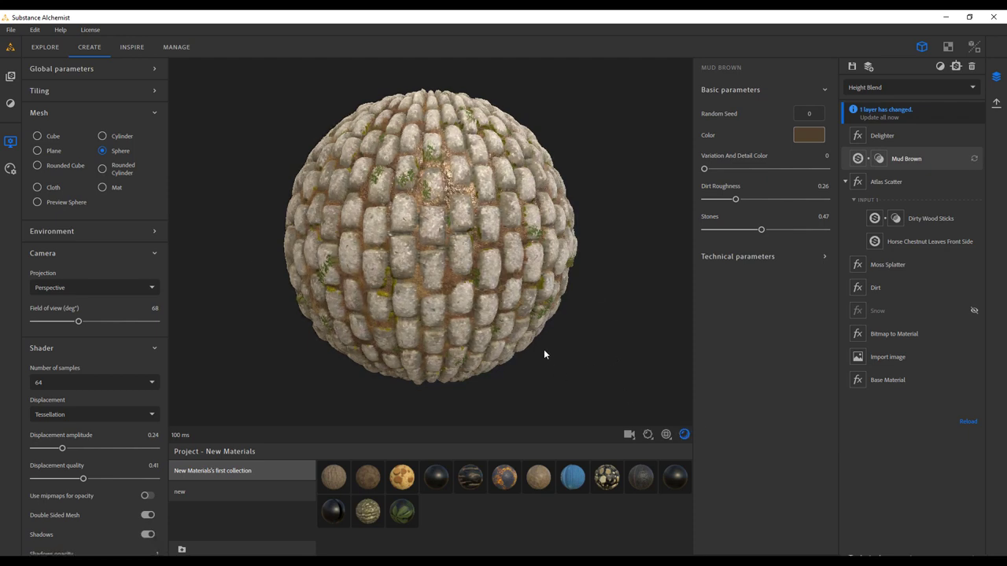
Step: Update all changed layers, select the Delighter layer and turn off the viewport shadows
left_click(879, 117)
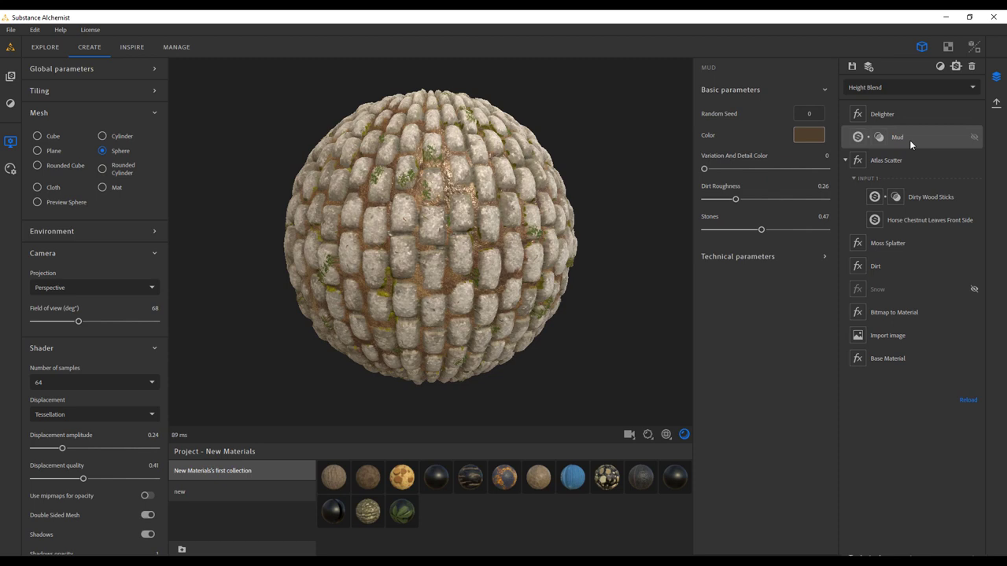
left_click(907, 116)
left_click(684, 434)
left_click(684, 434)
left_click(684, 434)
scroll(529, 328, "up", 3)
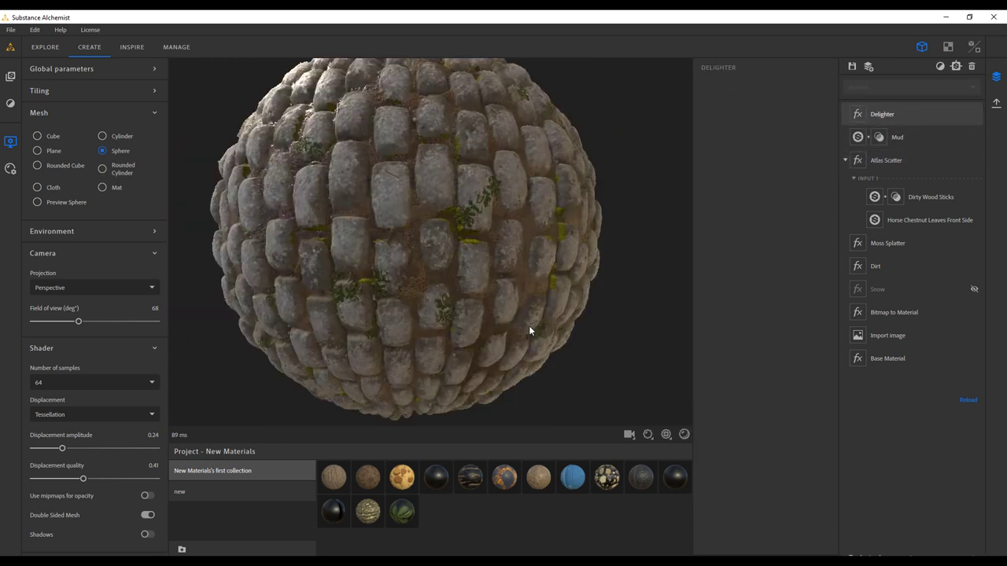
scroll(529, 338, "down", 3)
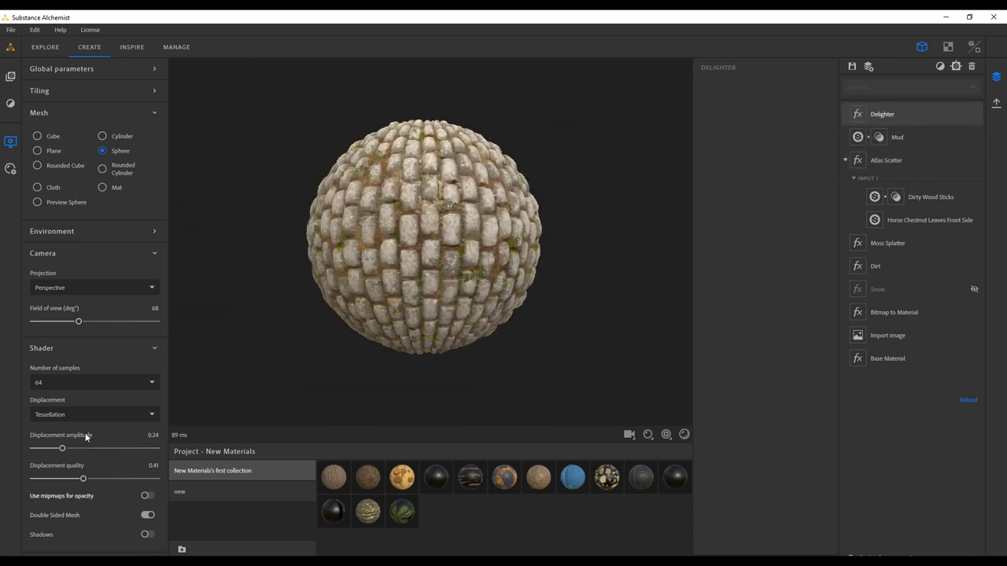
left_click(11, 168)
left_click(118, 325)
left_click(117, 142)
left_click(117, 89)
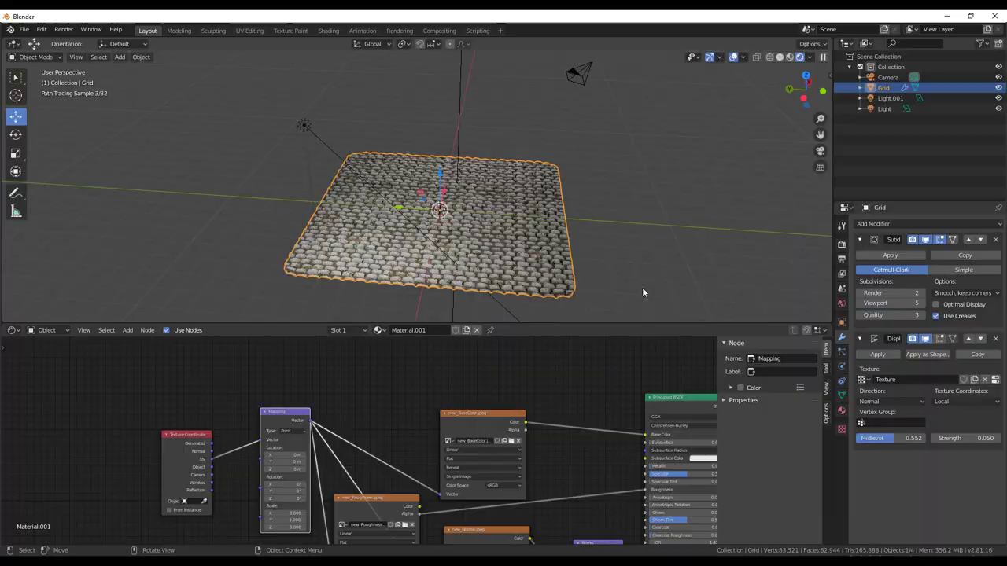
Step: Switch to Blender and examine the cobblestone displacement on the grid up close and from several angles
scroll(486, 281, "up", 5)
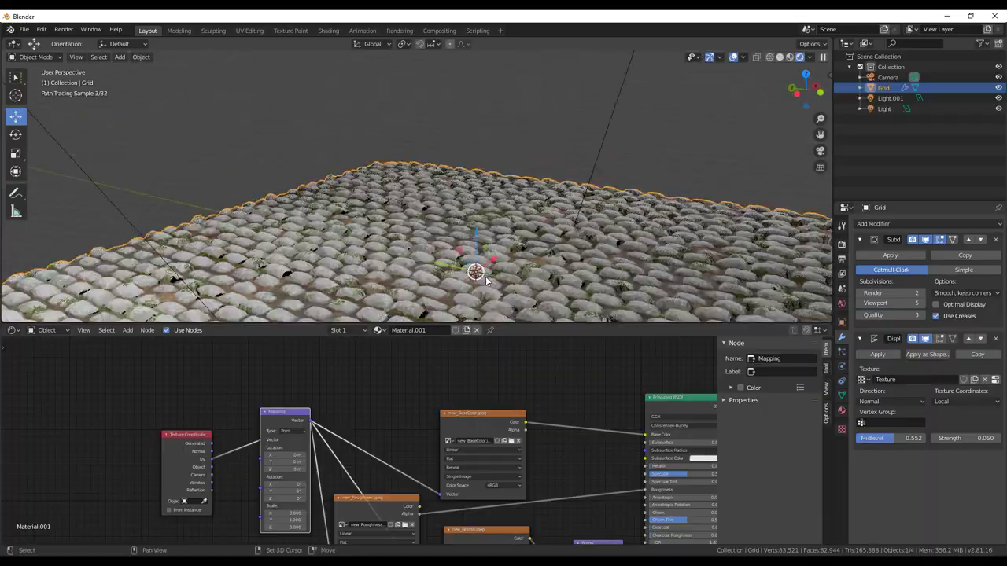
middle_click_drag(486, 281, 550, 281, "shift")
scroll(506, 272, "down", 3)
scroll(550, 281, "down", 2)
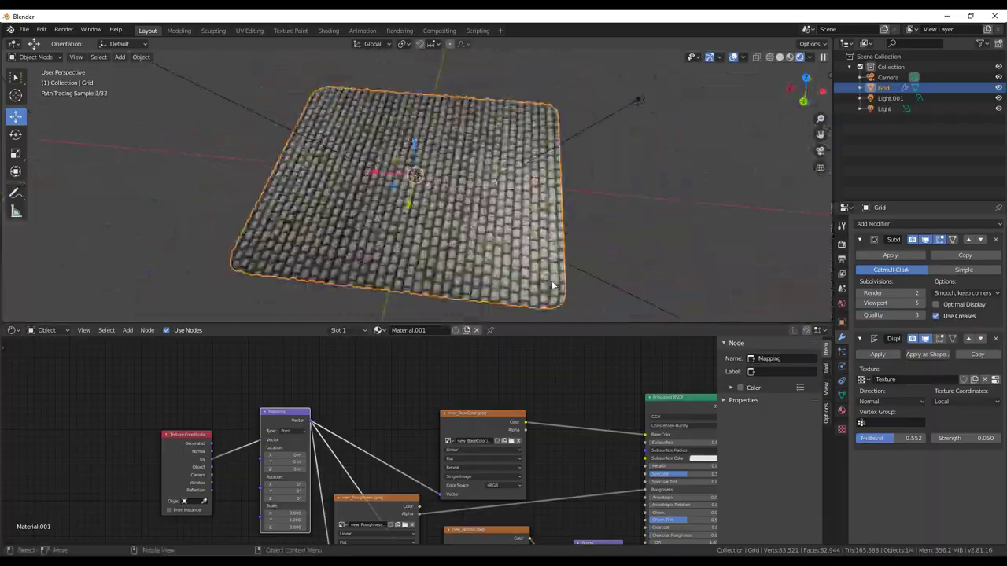
middle_click_drag(437, 253, 495, 245)
scroll(488, 221, "up", 3)
middle_click_drag(481, 206, 466, 229)
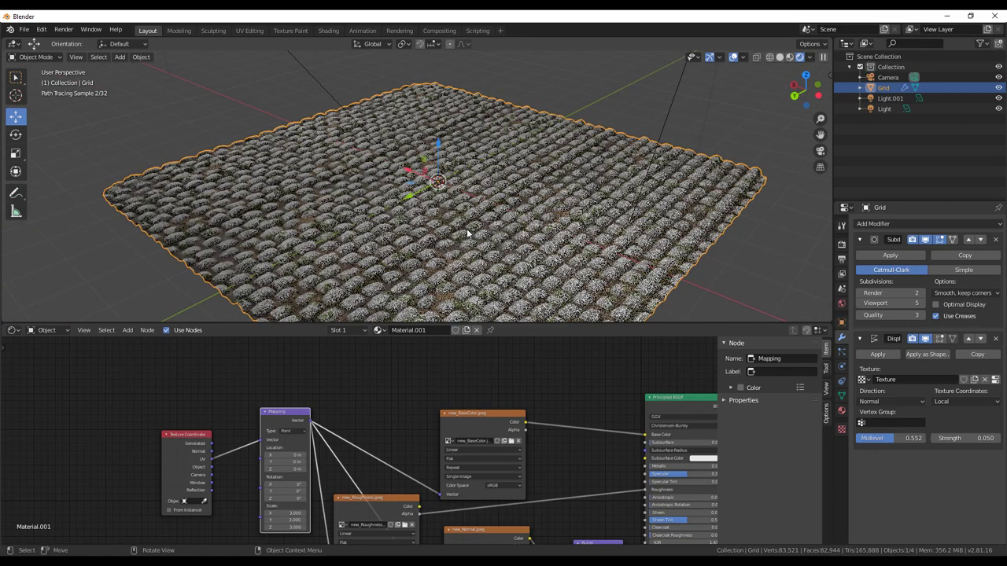
Step: Change the scene's render engine to Eevee
left_click(841, 244)
left_click(966, 224)
left_click(951, 239)
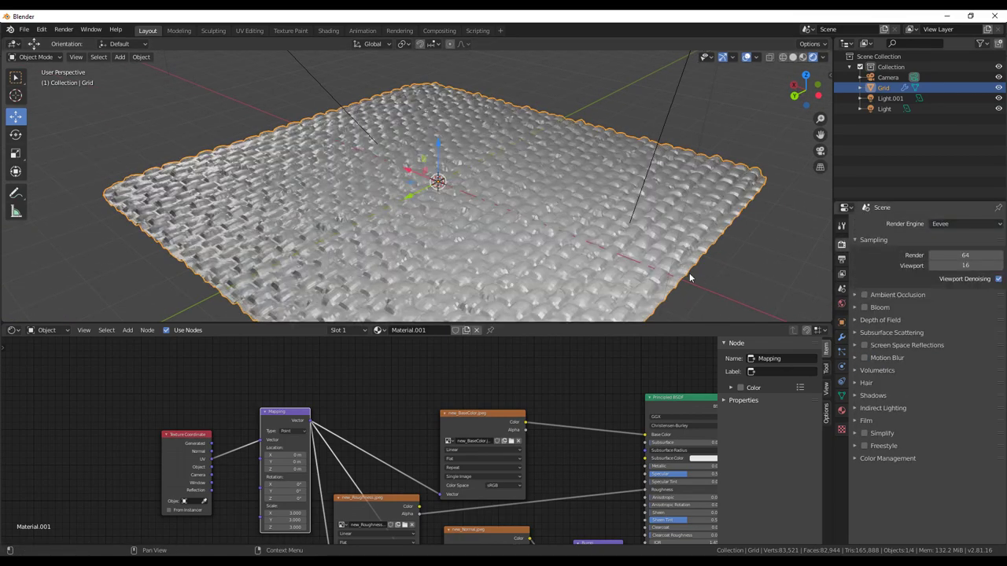
Step: Set the Principled BSDF's Specular value to 0.532 and review the cobblestone grid in the viewport
scroll(521, 467, "up", 3)
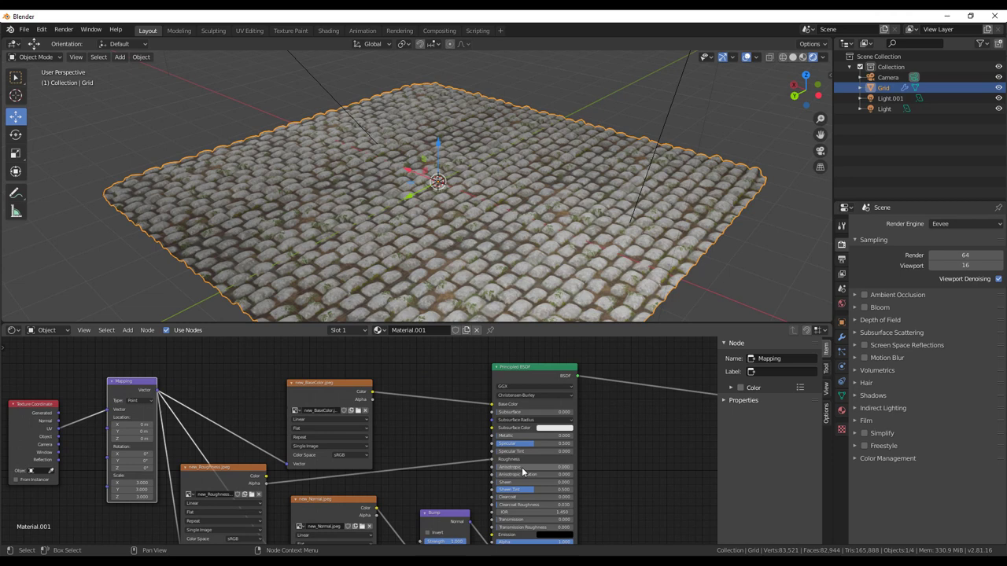
middle_click_drag(610, 495, 646, 466)
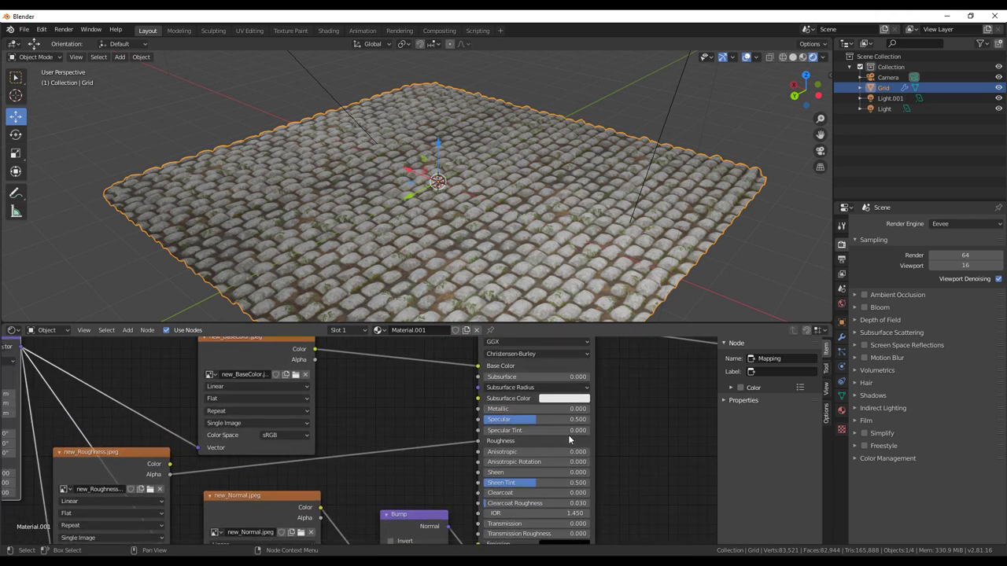
left_click_drag(582, 420, 586, 420)
scroll(377, 470, "down", 2)
middle_click_drag(415, 471, 519, 459)
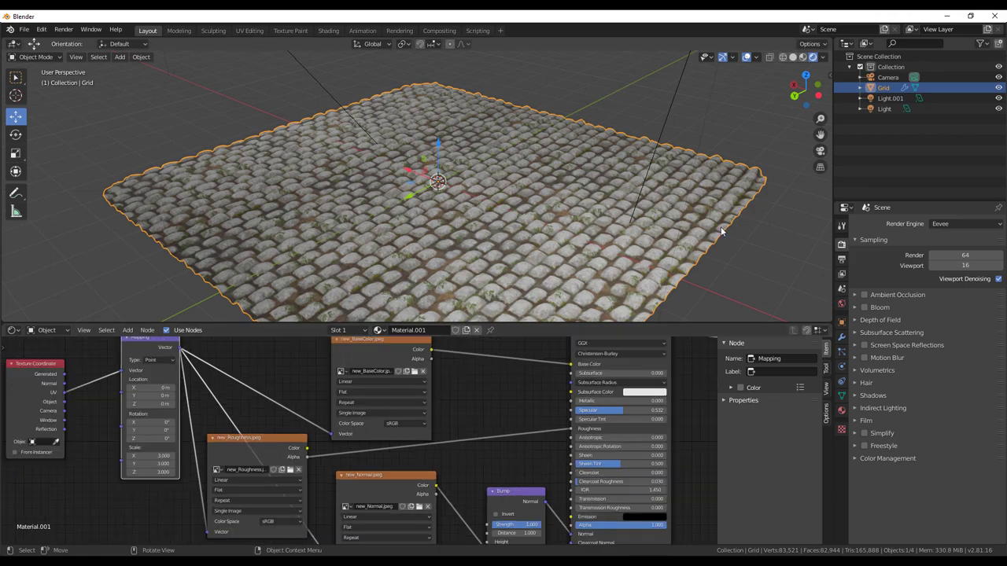
scroll(659, 242, "down", 4)
middle_click_drag(659, 242, 214, 234)
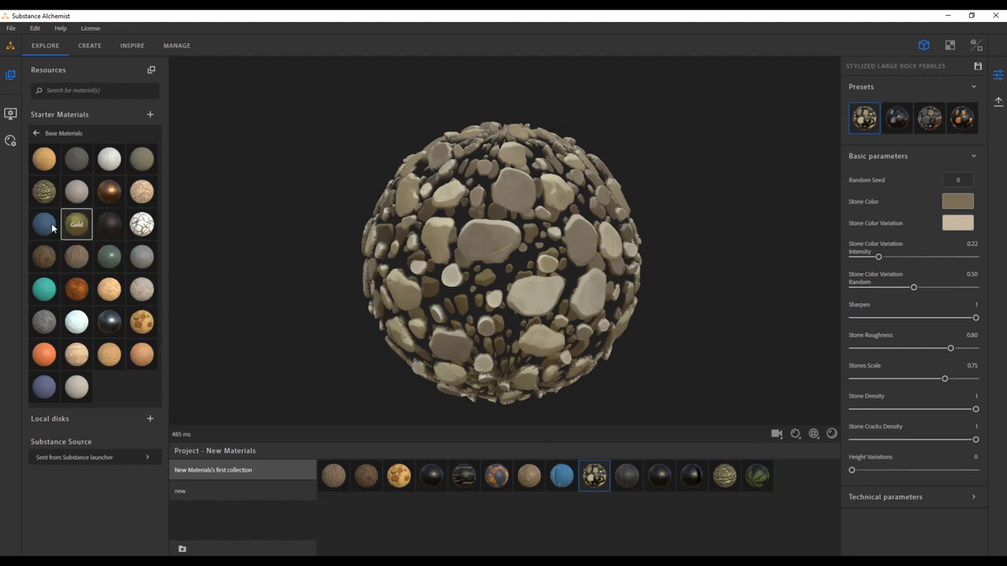
Step: In Substance Alchemist, add the blue base material next to Gold to the first collection, and inspect Mud Brown up close
left_click_drag(47, 224, 789, 480)
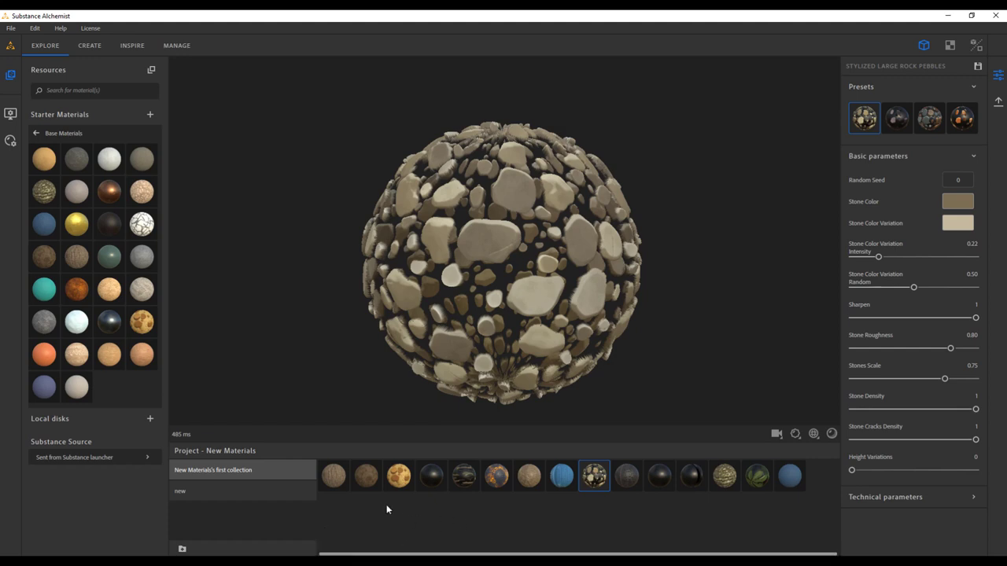
left_click(368, 478)
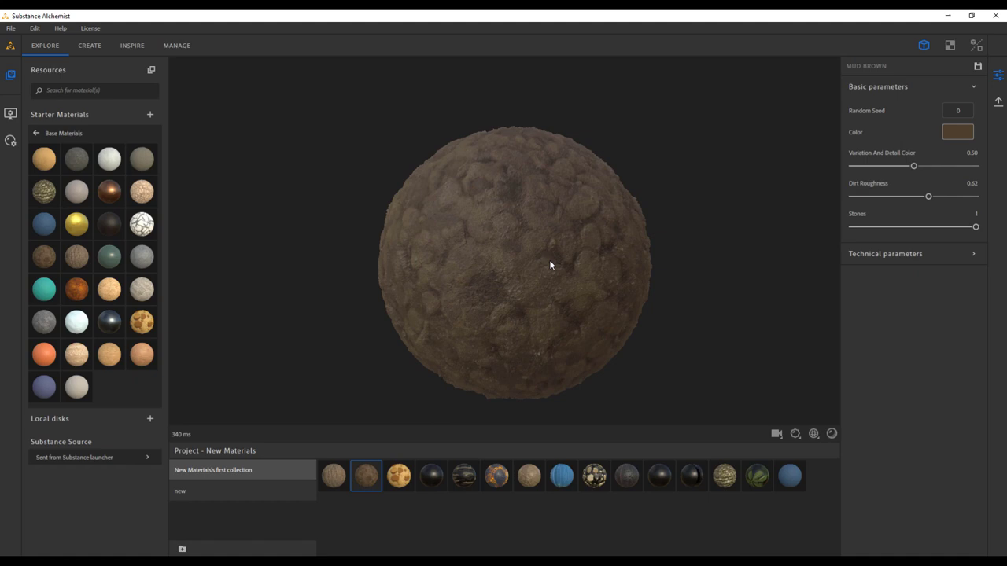
scroll(522, 246, "up", 3)
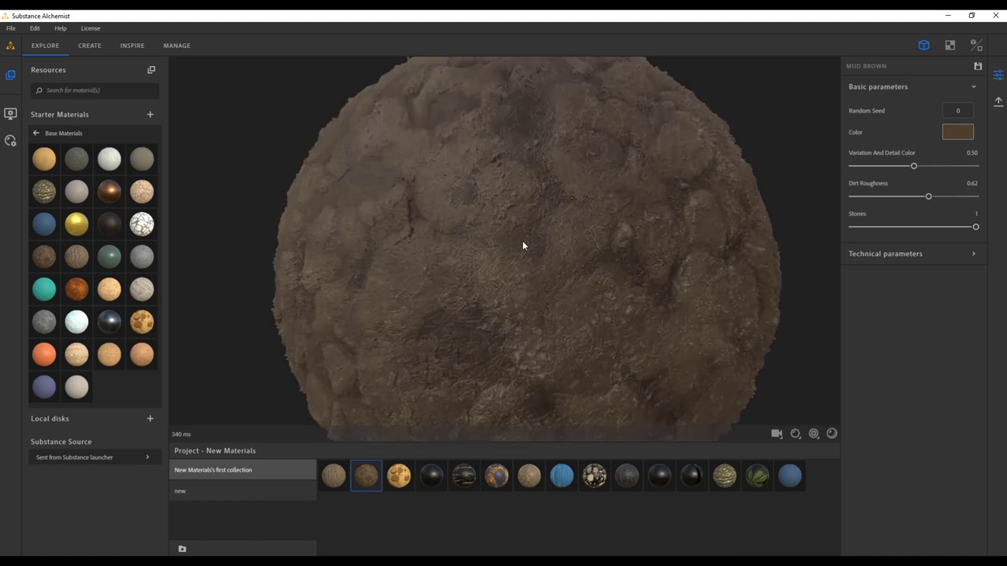
scroll(522, 245, "down", 3)
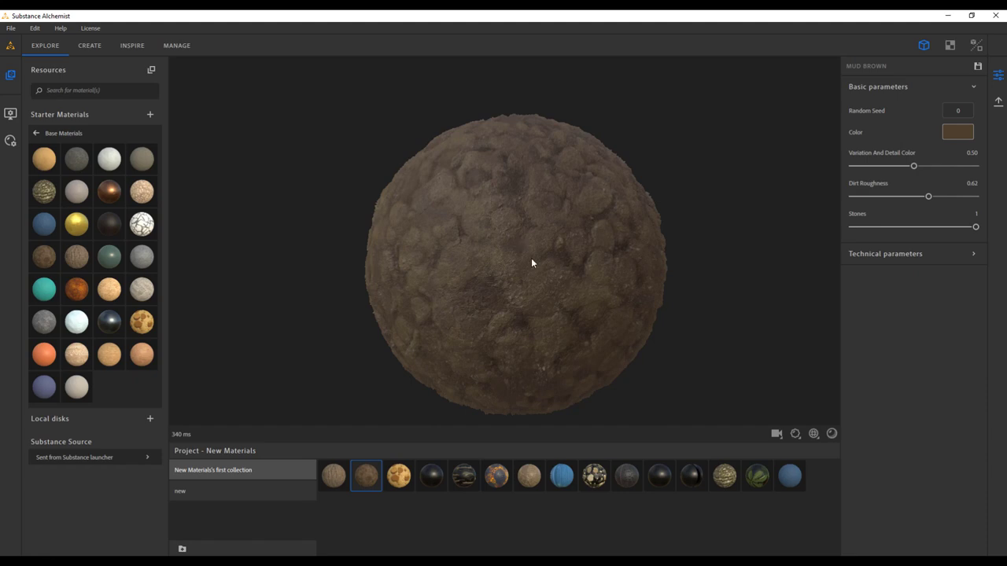
mouse_move(598, 317)
left_mouse_down()
mouse_move(495, 301)
mouse_move(530, 323)
mouse_move(616, 325)
mouse_move(627, 299)
mouse_move(672, 285)
mouse_move(679, 249)
mouse_move(649, 260)
mouse_move(629, 324)
mouse_move(658, 382)
mouse_move(574, 319)
mouse_move(607, 412)
left_mouse_up()
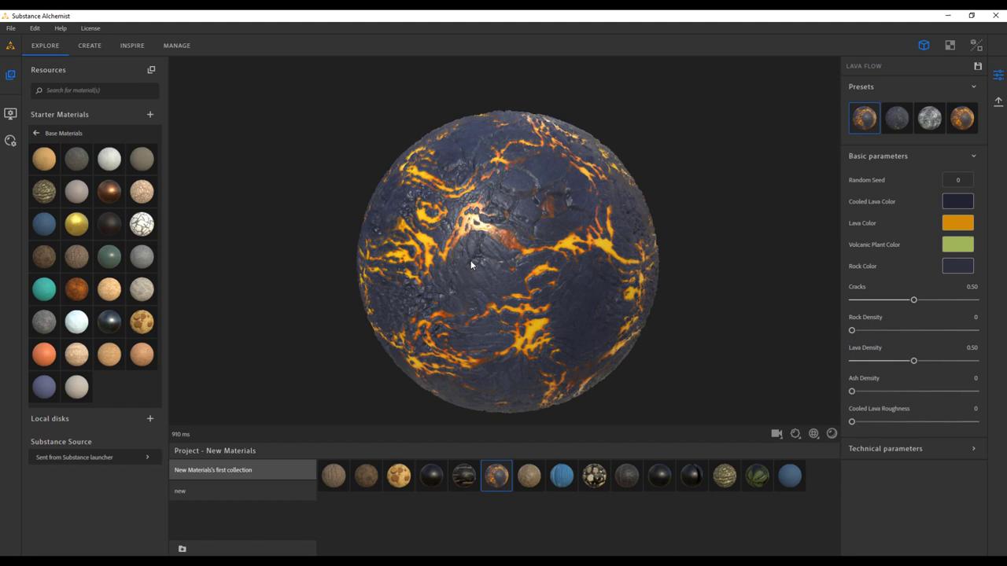
Step: Change the preview mesh to Plane and open New Materials's first collection
left_click(11, 113)
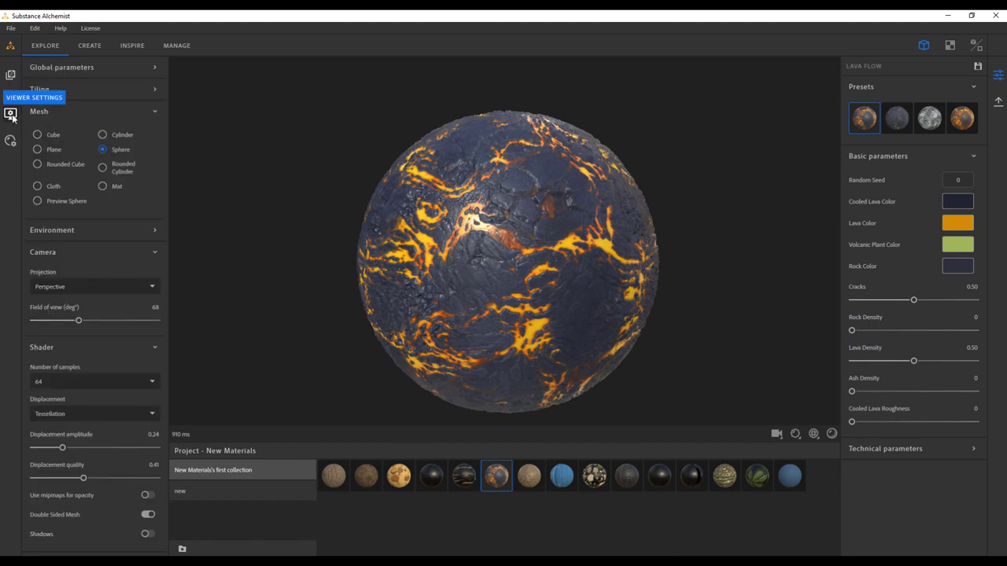
left_click(37, 150)
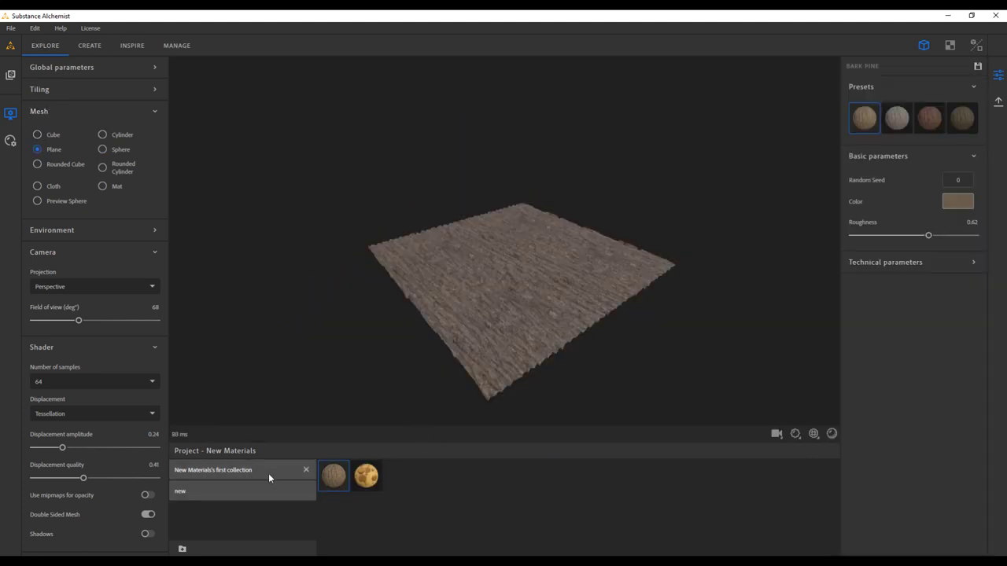
left_click(268, 471)
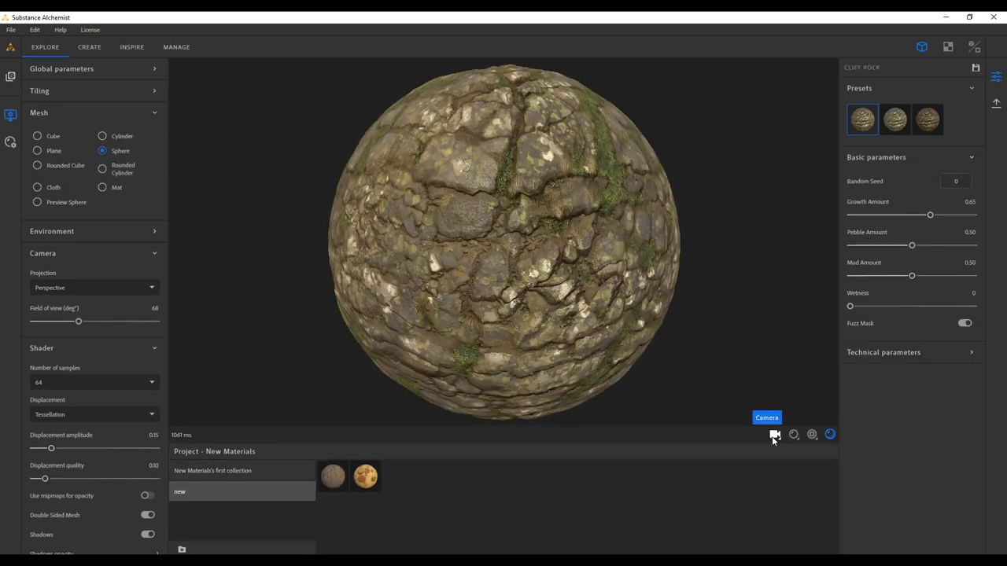
Step: Set the displacement amplitude of the Cliff Rock preview to 0.50
left_click(794, 435)
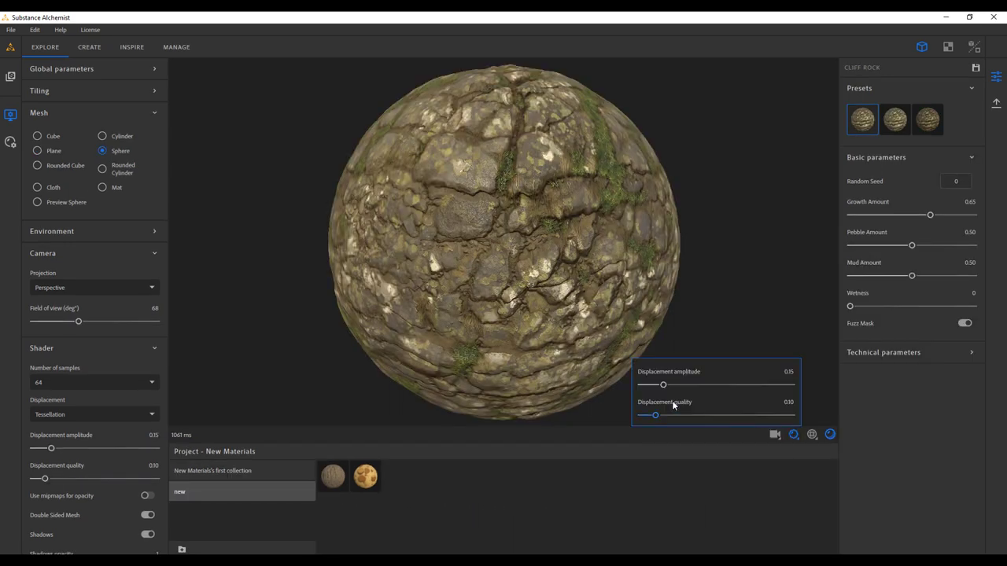
left_click_drag(667, 386, 716, 395)
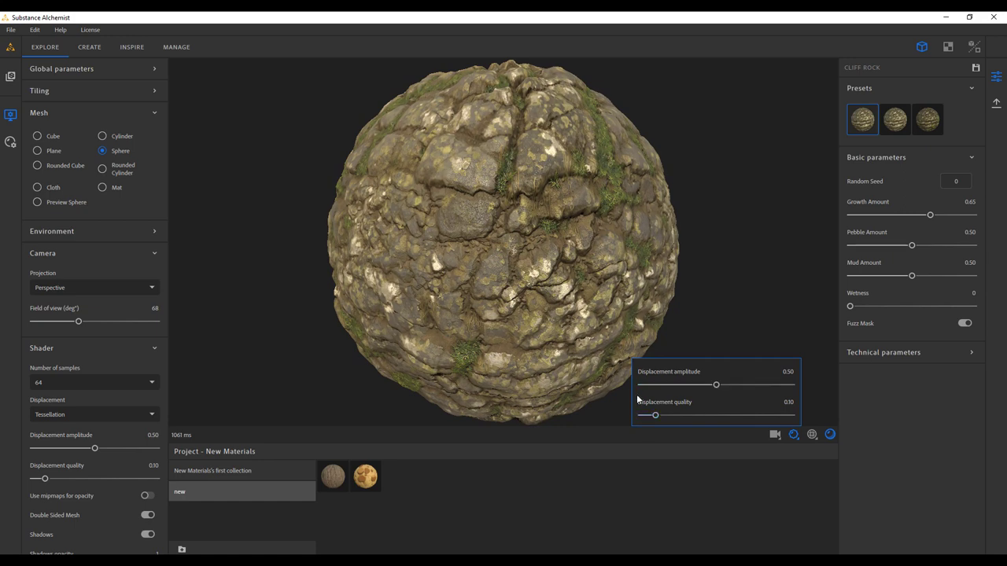
Step: Set the displacement quality of the Cliff Rock preview to 0.34 and inspect the sphere's surface up close
left_click_drag(655, 416, 692, 416)
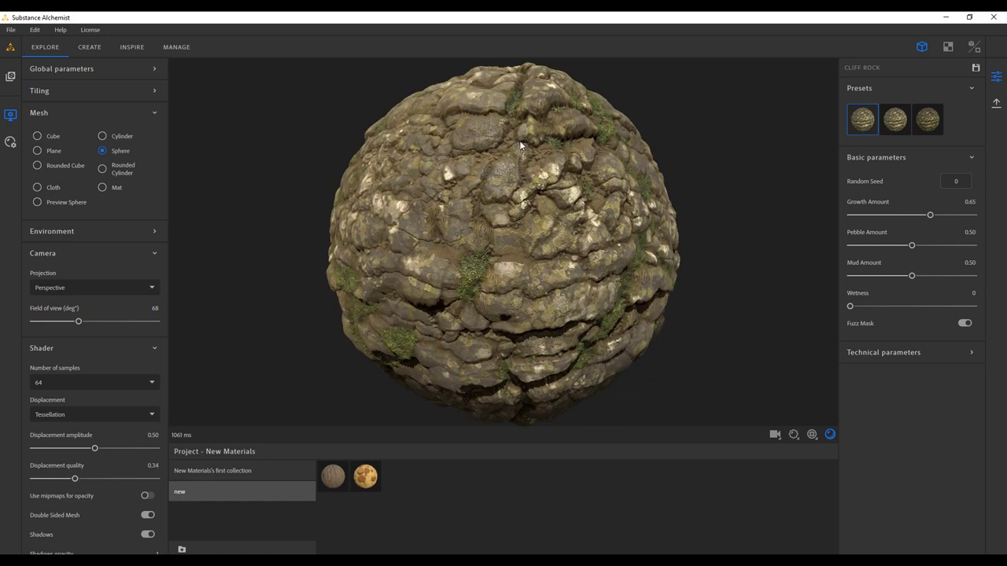
scroll(519, 138, "up", 5)
scroll(637, 307, "down", 5)
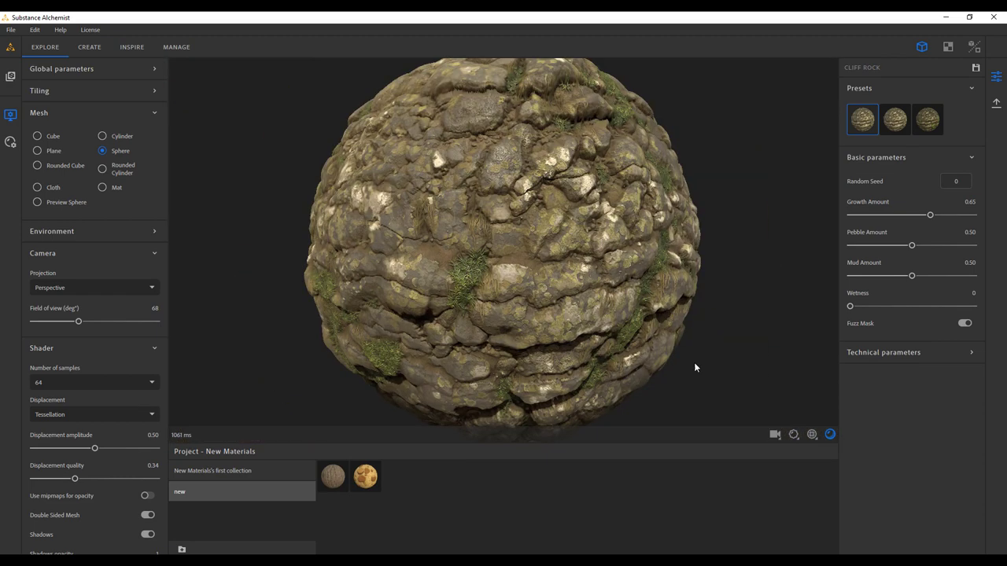
Step: Raise both the displacement amplitude and the displacement quality of the Cliff Rock preview further
left_click(792, 435)
left_click_drag(715, 385, 768, 395)
left_click_drag(693, 416, 753, 415)
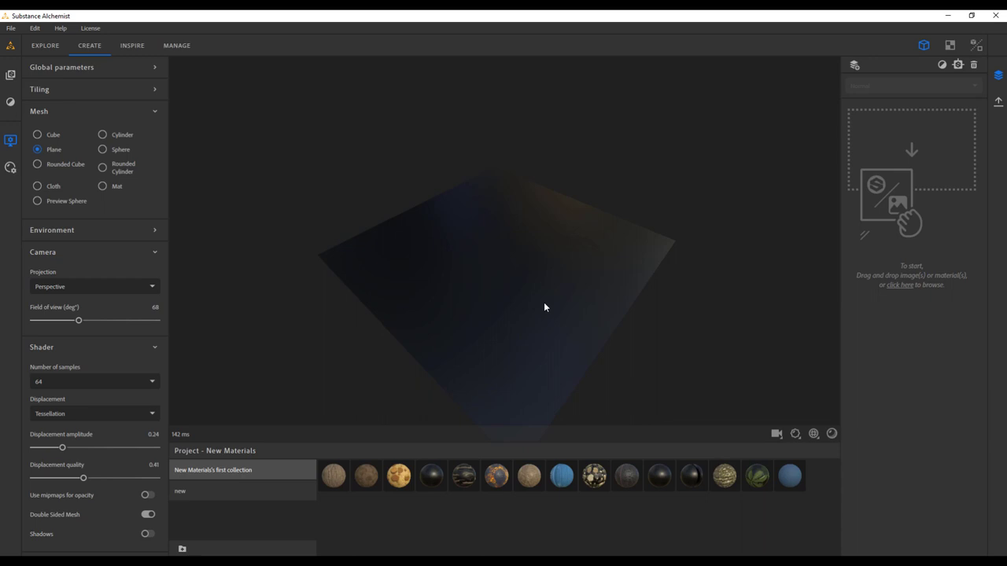
Step: Create a material from the image 0023-512x512.jpg with the Bitmap to material template and inspect it on the plane
left_click(915, 151)
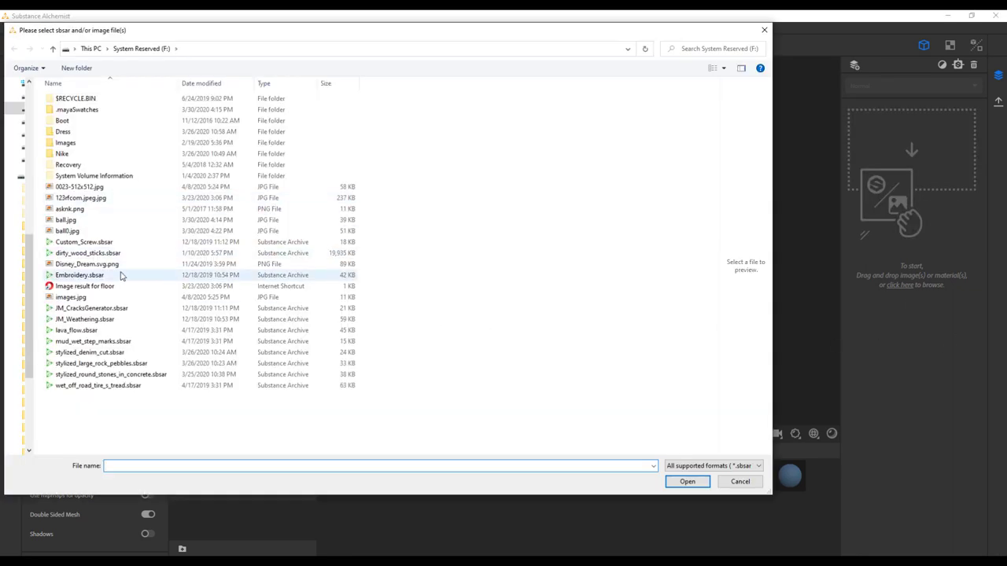
left_click(111, 188)
left_click(687, 481)
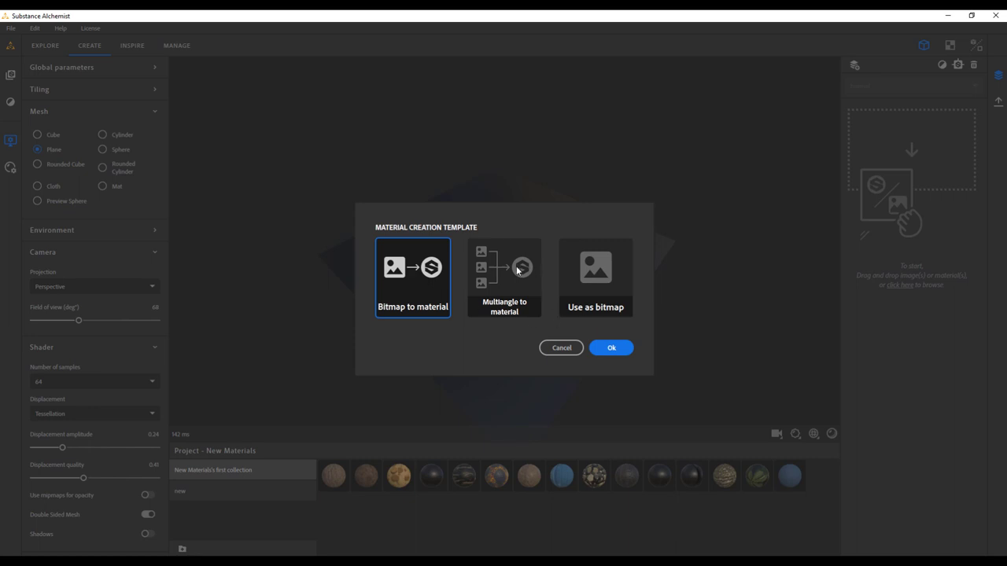
left_click(612, 348)
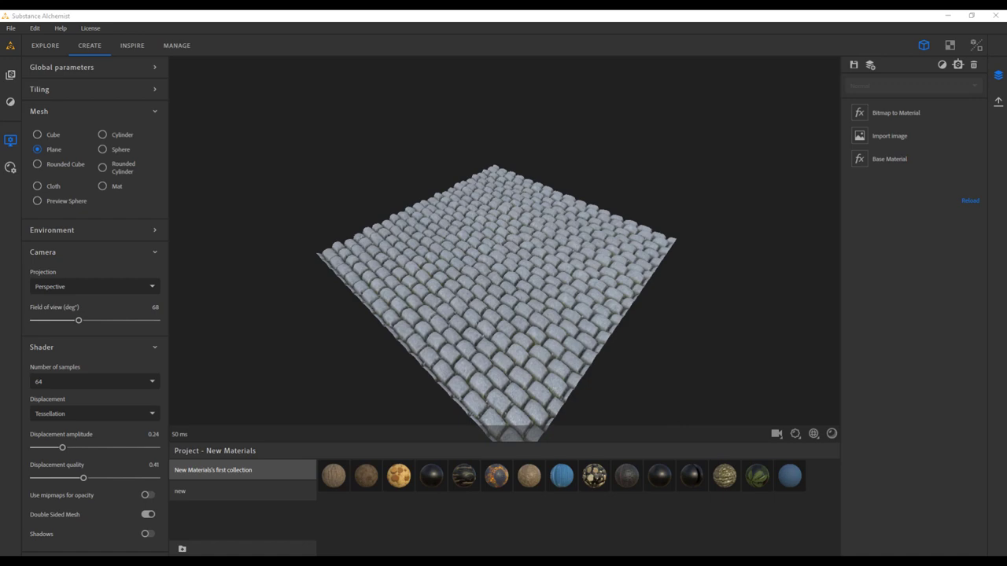
left_click_drag(547, 361, 577, 294)
scroll(471, 376, "up", 3)
scroll(541, 299, "down", 2)
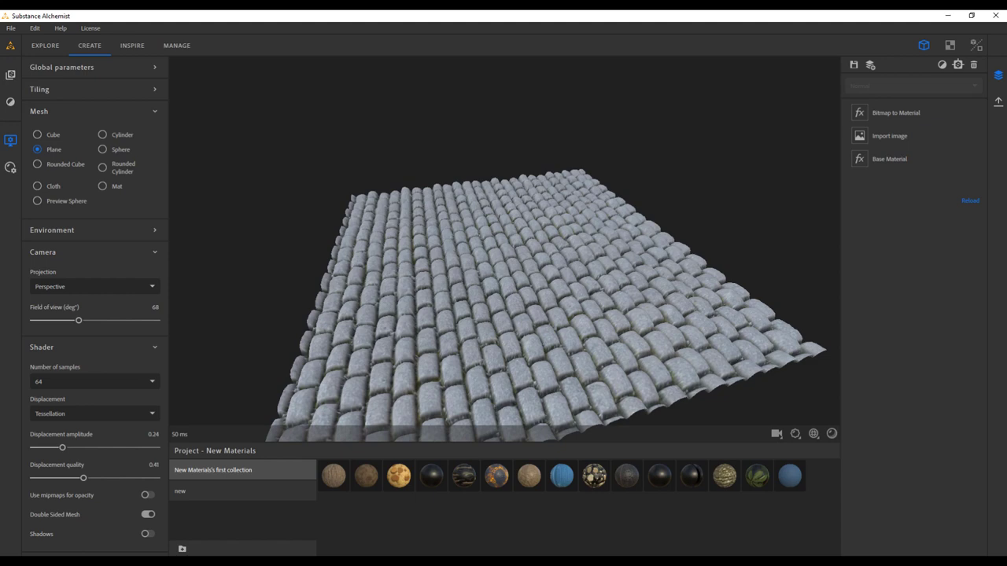
Step: Look through the available filters in the Finish, Generator, Scan Processing, Tool and Weathering categories
left_click(943, 66)
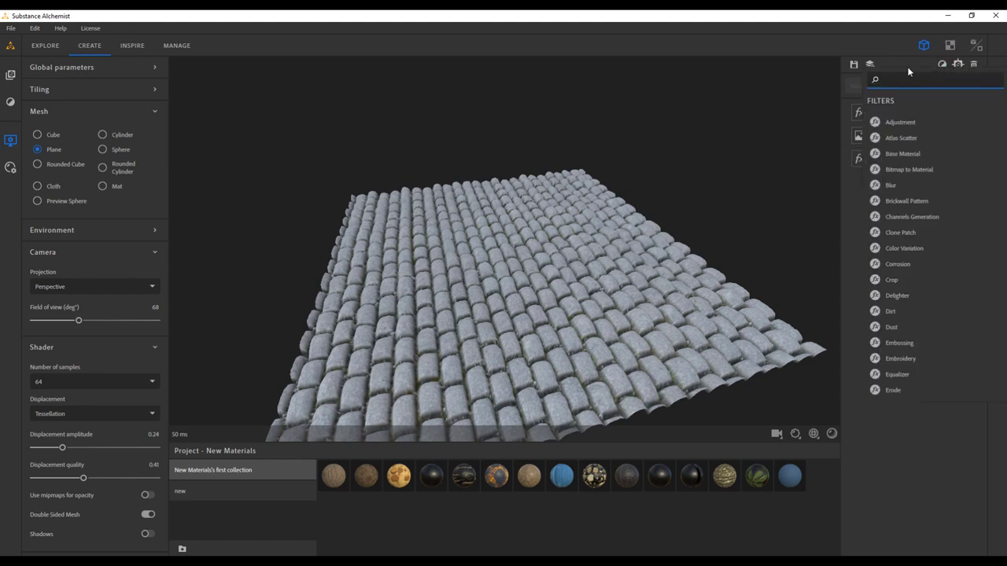
left_click(905, 66)
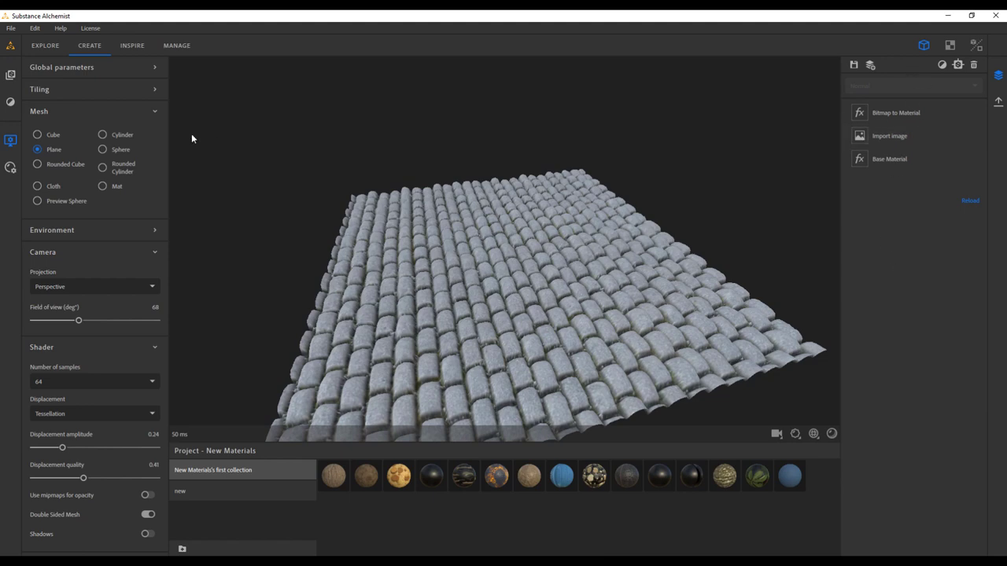
left_click(13, 101)
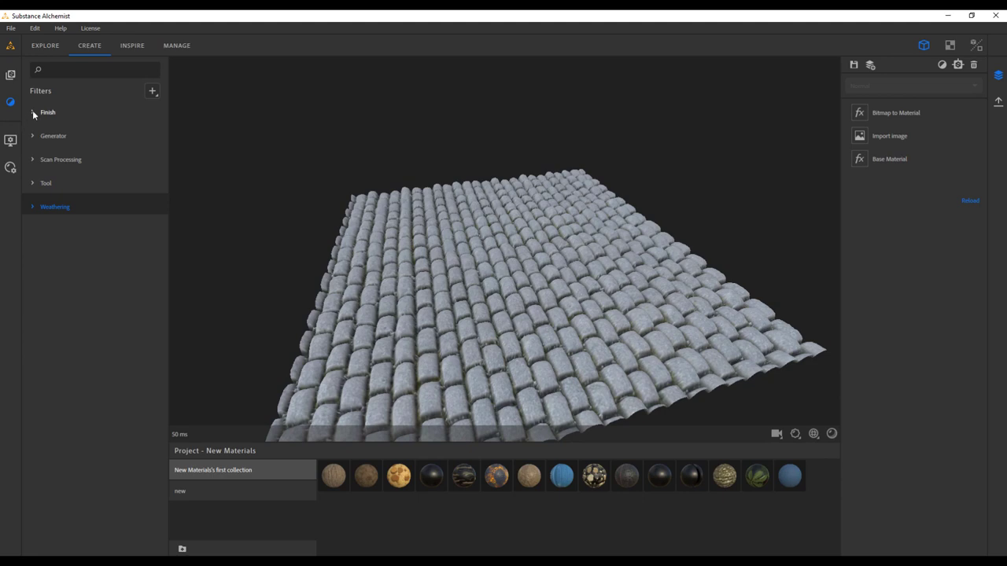
left_click(33, 114)
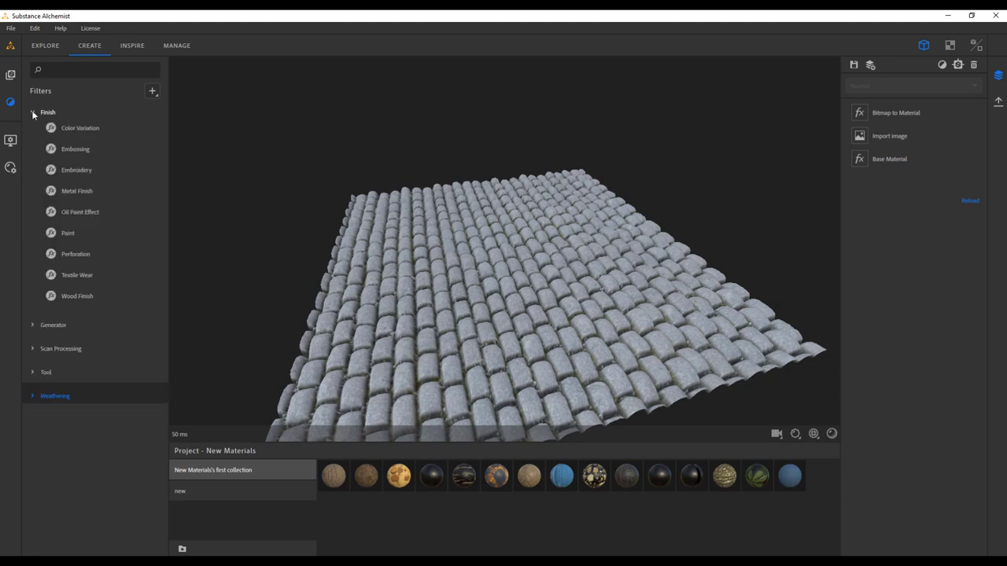
left_click(33, 114)
left_click(33, 135)
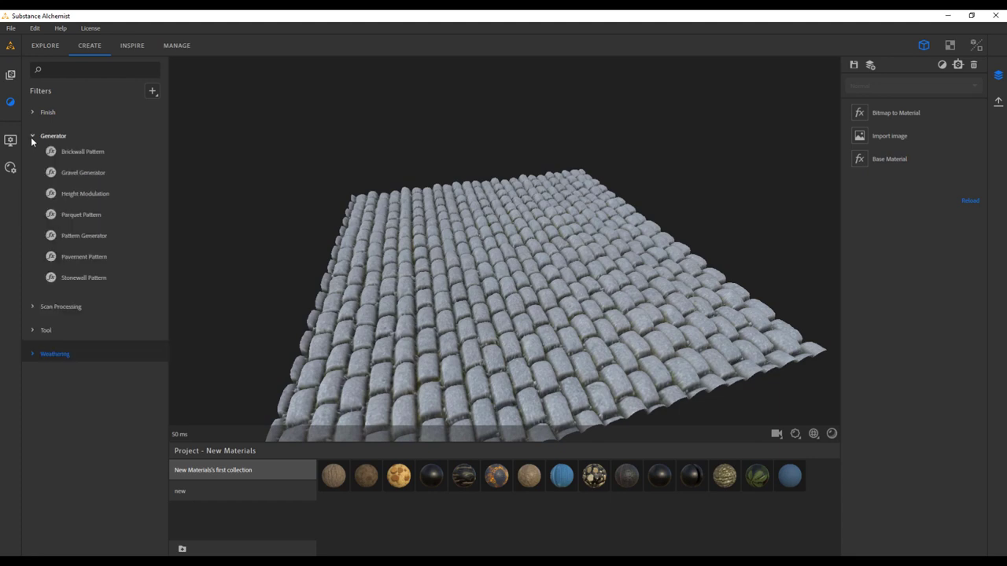
left_click(32, 136)
left_click(33, 160)
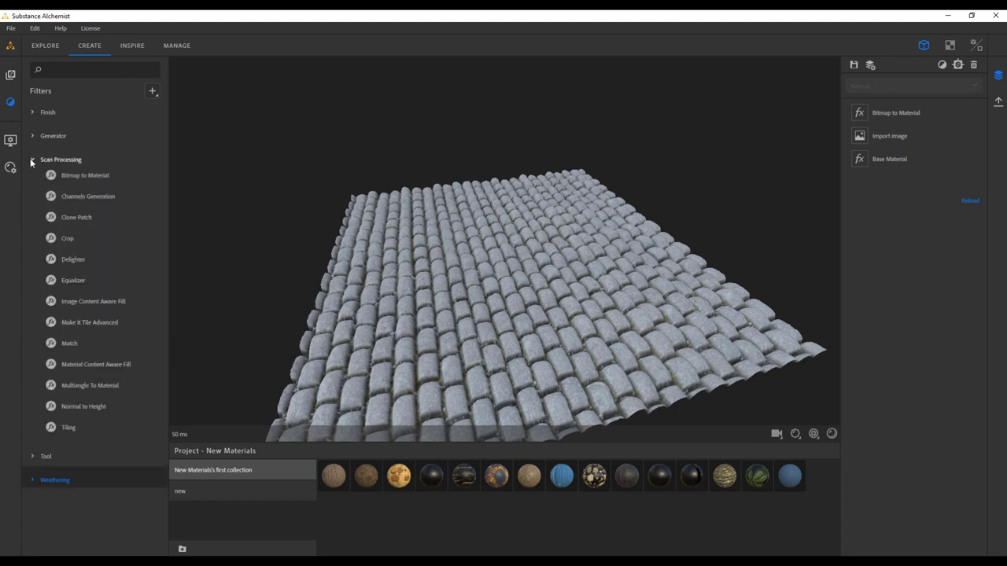
left_click(33, 160)
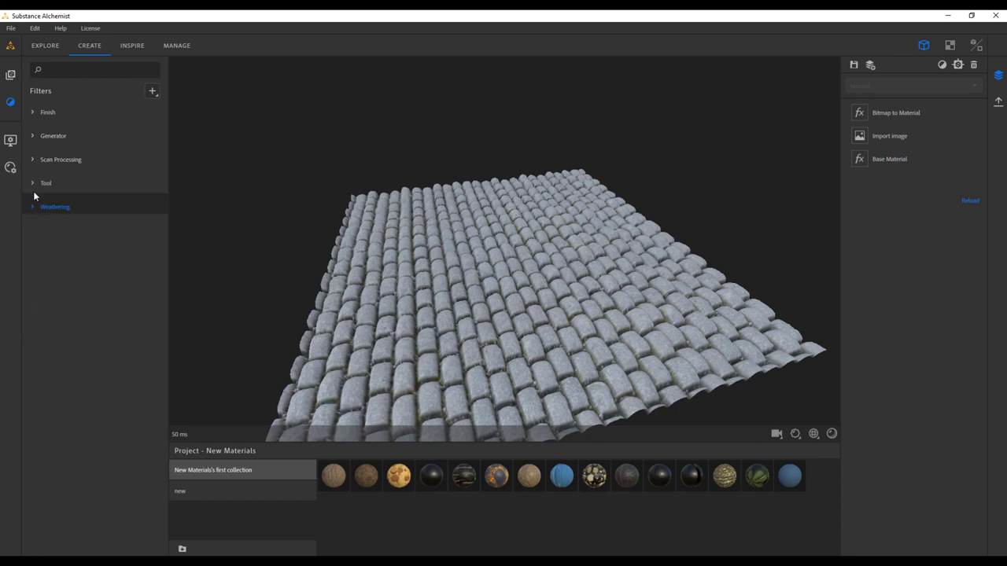
left_click(32, 180)
left_click(32, 180)
left_click(33, 208)
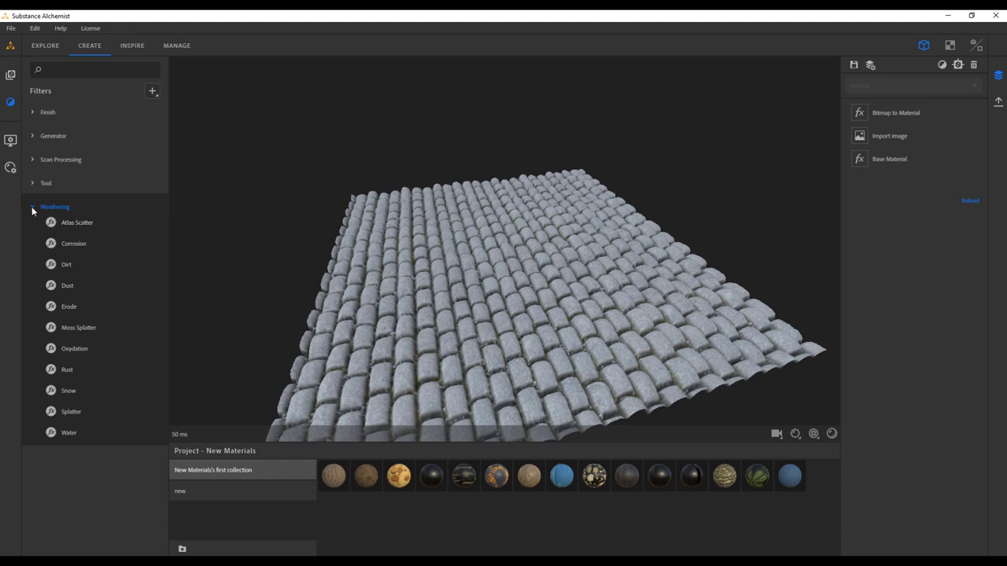
Step: Search the filters for "atlas" and add Atlas Scatter on top of the layer stack
right_click(893, 269)
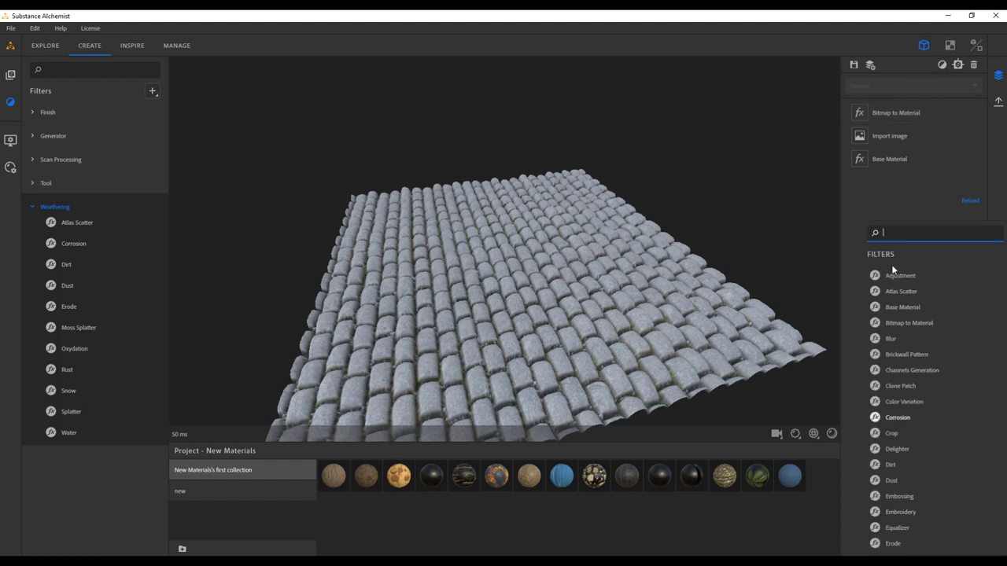
type("atlas")
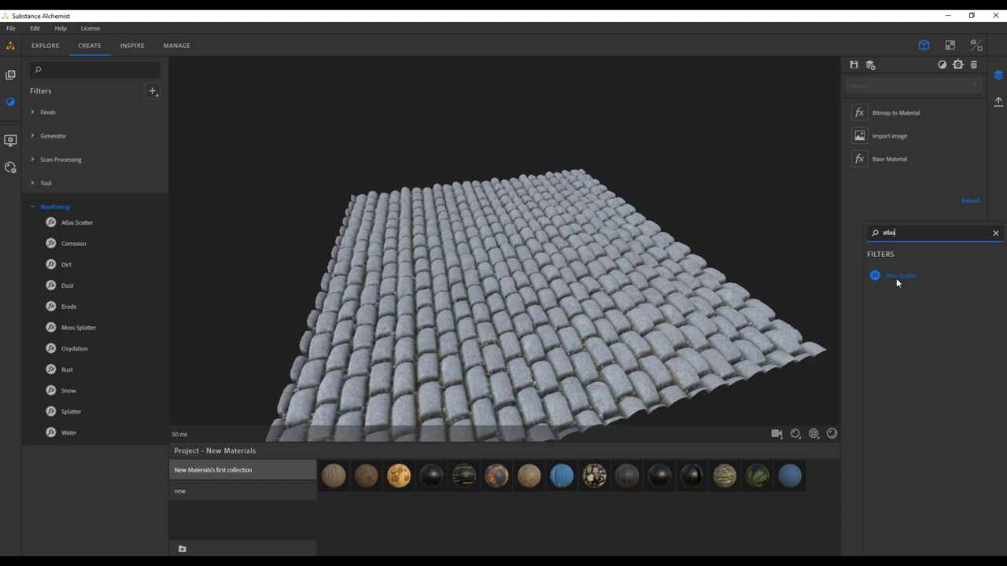
left_click(897, 277)
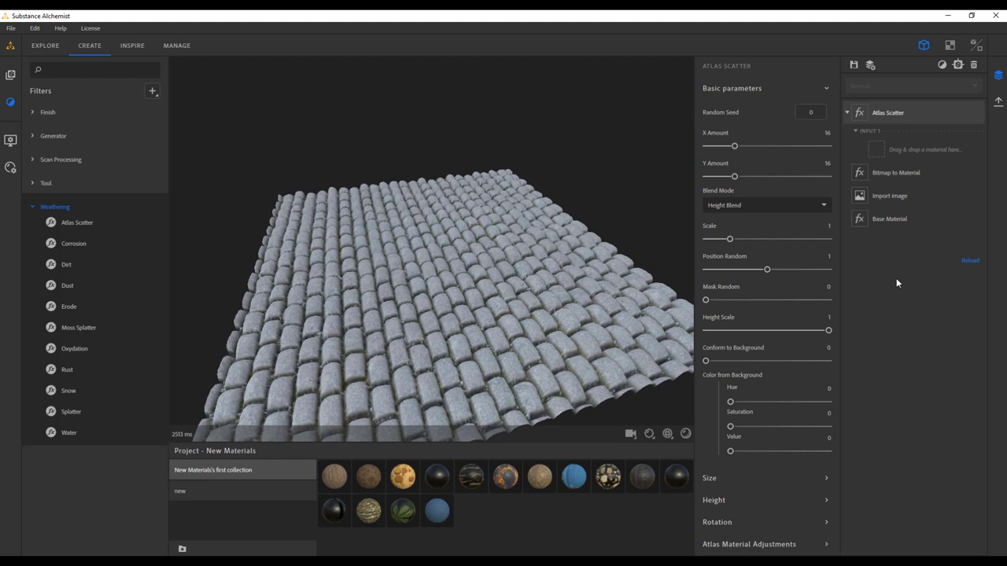
Step: Add Linden Autumn Leaves from the Generators - Atlas starter materials to New Materials's first collection
left_click(10, 75)
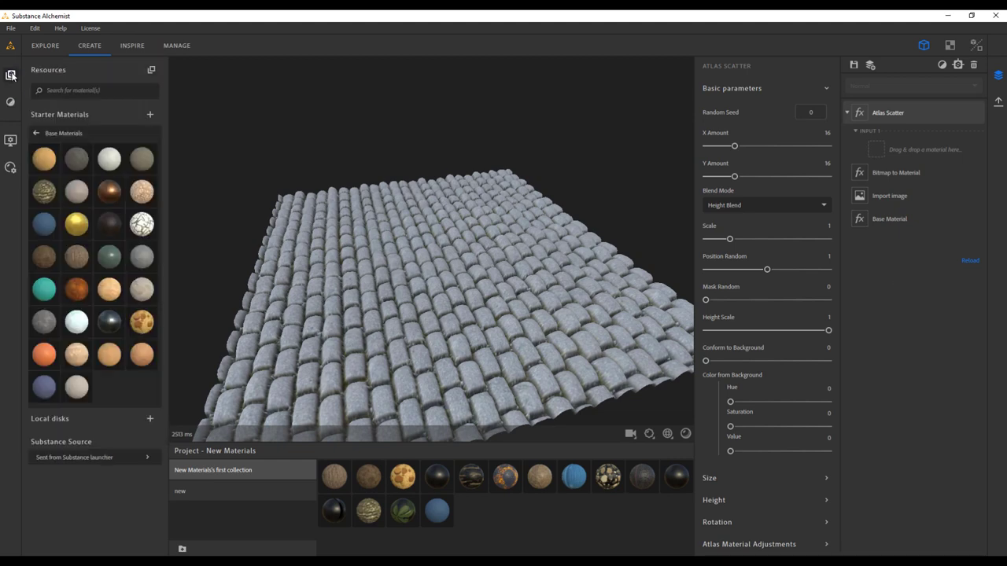
left_click(36, 134)
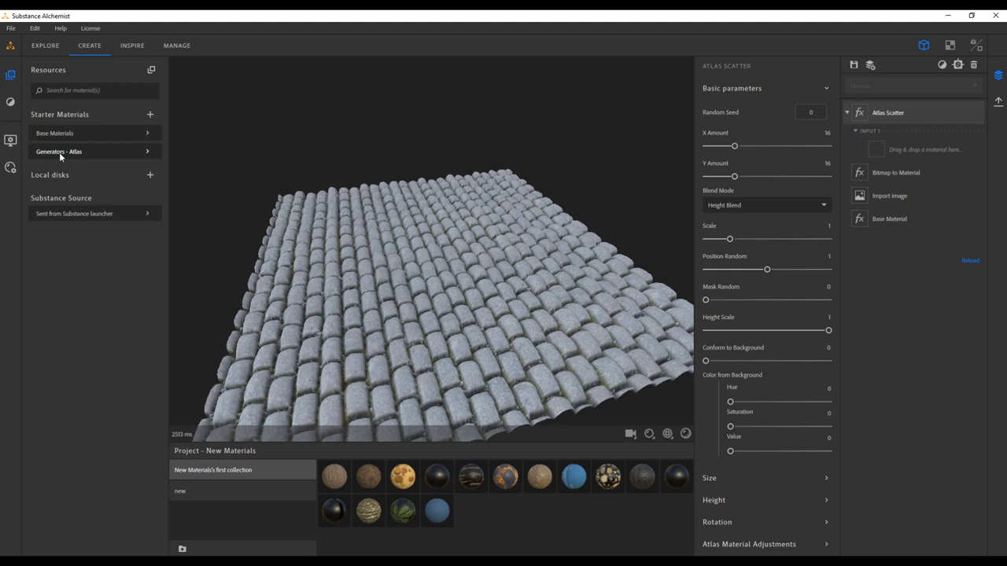
left_click(69, 154)
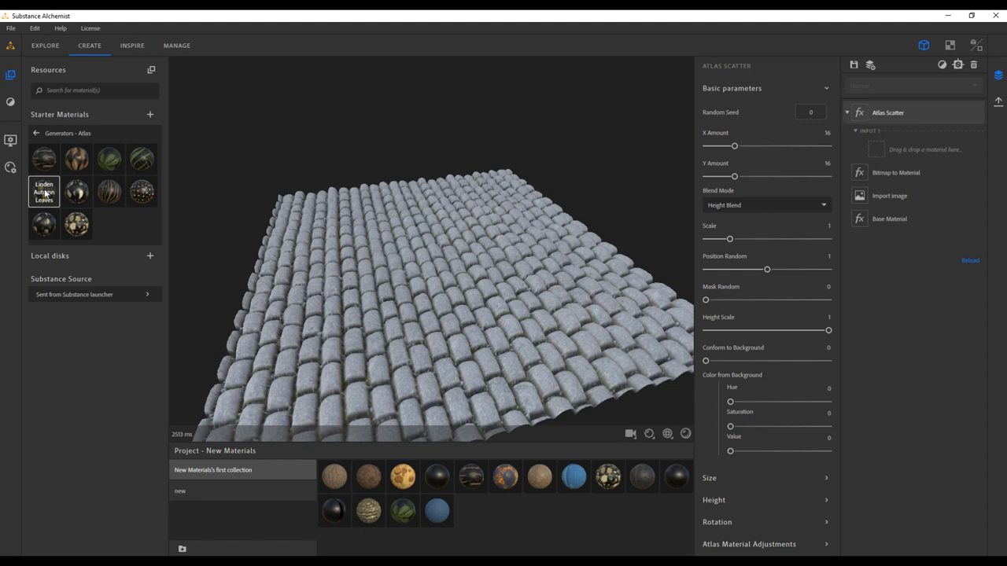
left_click_drag(45, 193, 487, 519)
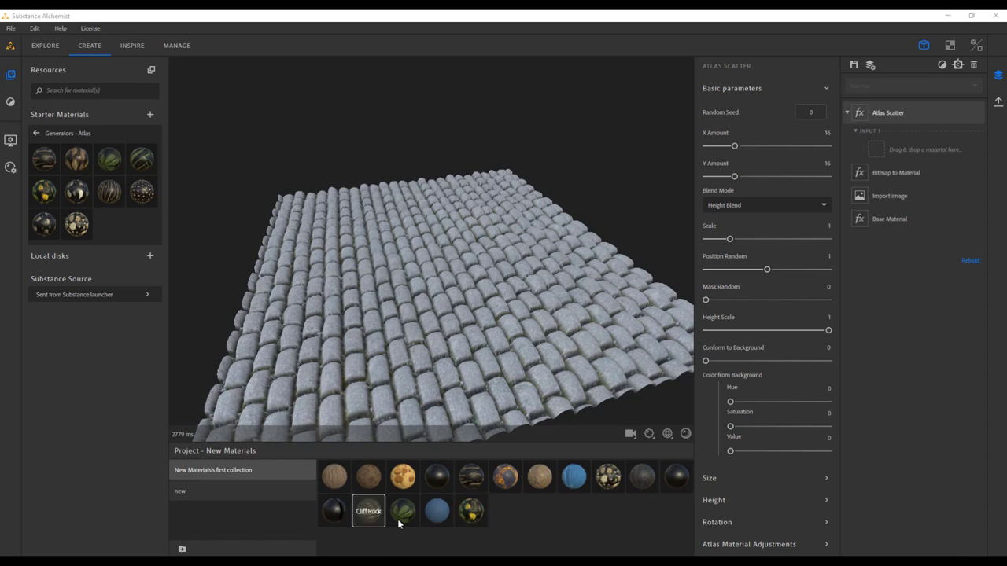
Step: Assign Horse Chestnut Leaves Front Side to Input 1 of Atlas Scatter and inspect the scattered leaves on the stones
left_click_drag(398, 524, 921, 155)
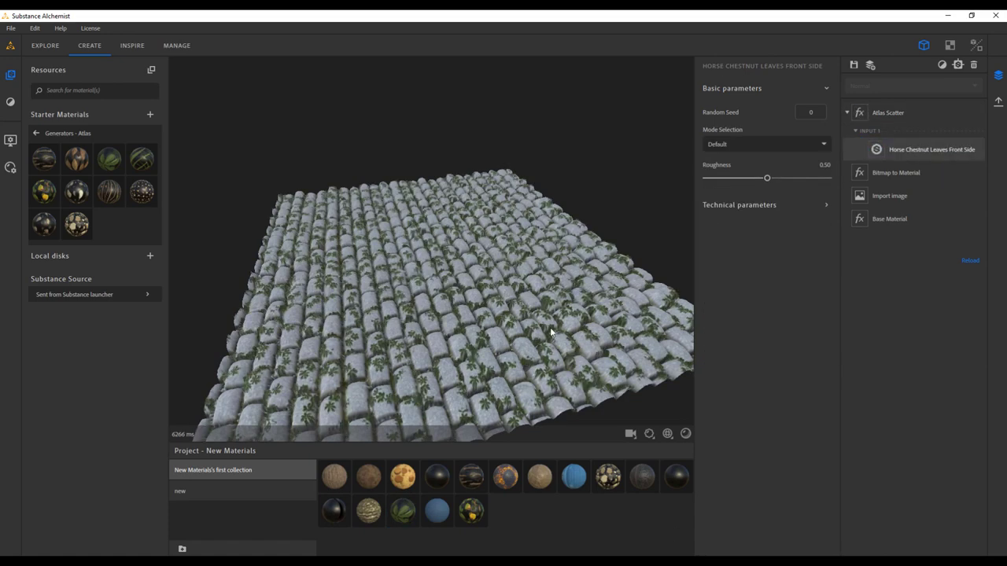
scroll(445, 337, "up", 5)
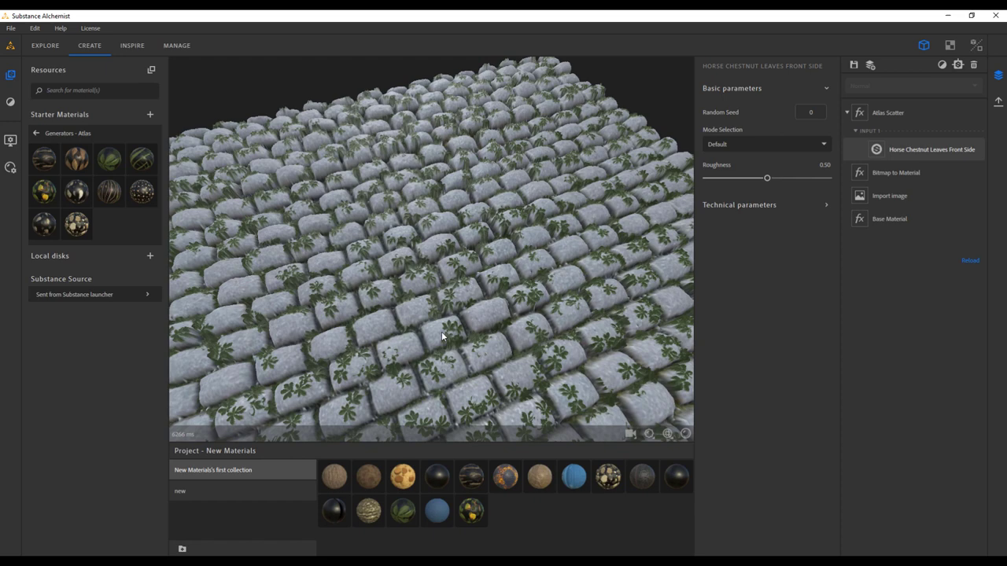
left_click_drag(442, 336, 481, 326)
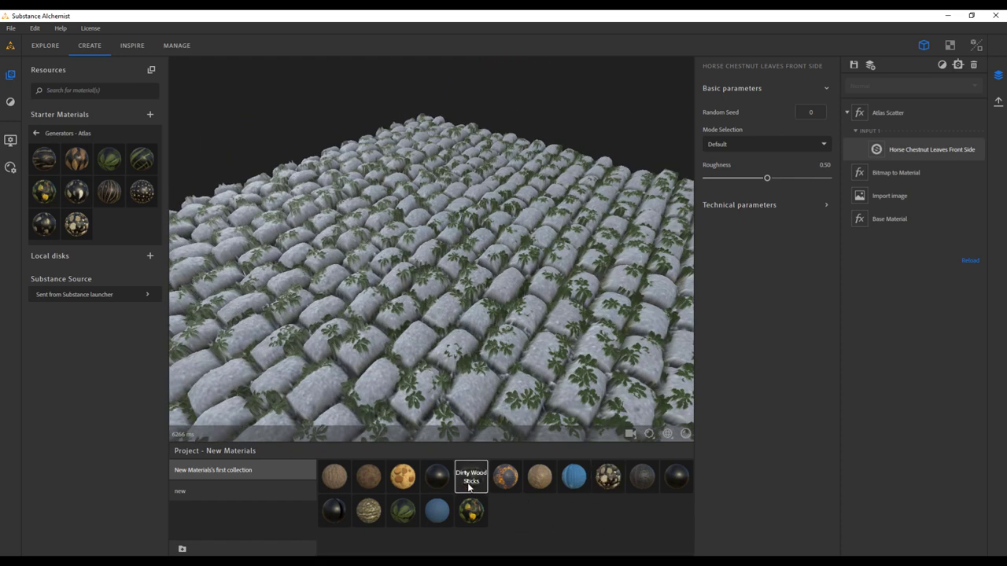
Step: Add Dirty Wood Sticks to Input 1 of Atlas Scatter alongside the chestnut leaves and inspect the mix up close
left_click_drag(469, 487, 951, 161)
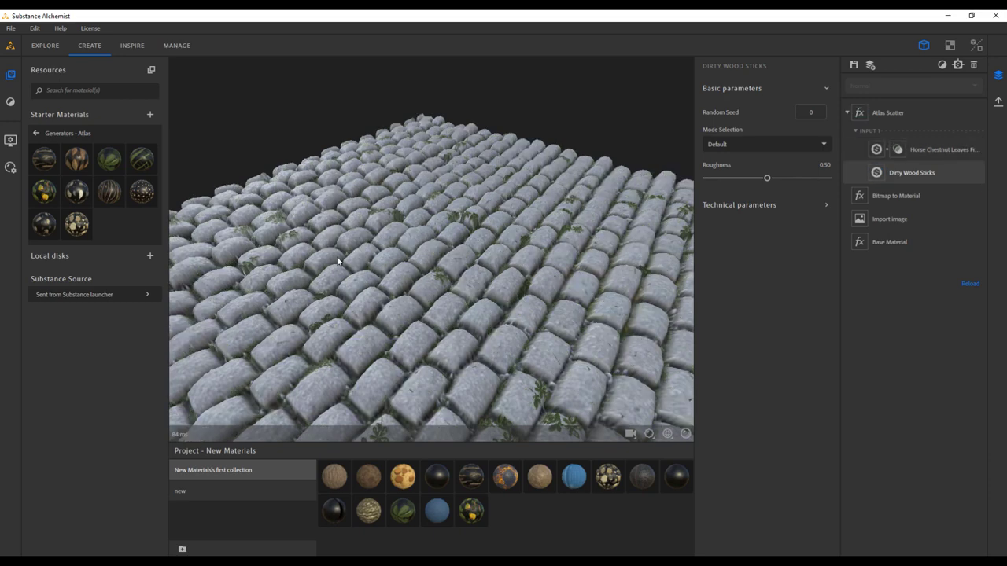
scroll(554, 314, "down", 3)
left_click_drag(554, 314, 540, 334)
scroll(472, 337, "up", 3)
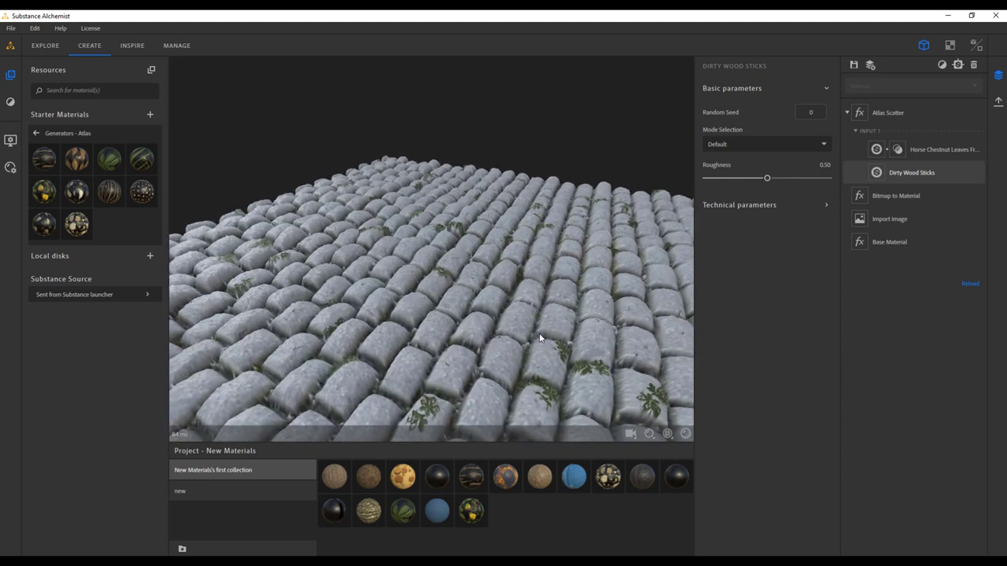
scroll(538, 338, "up", 2)
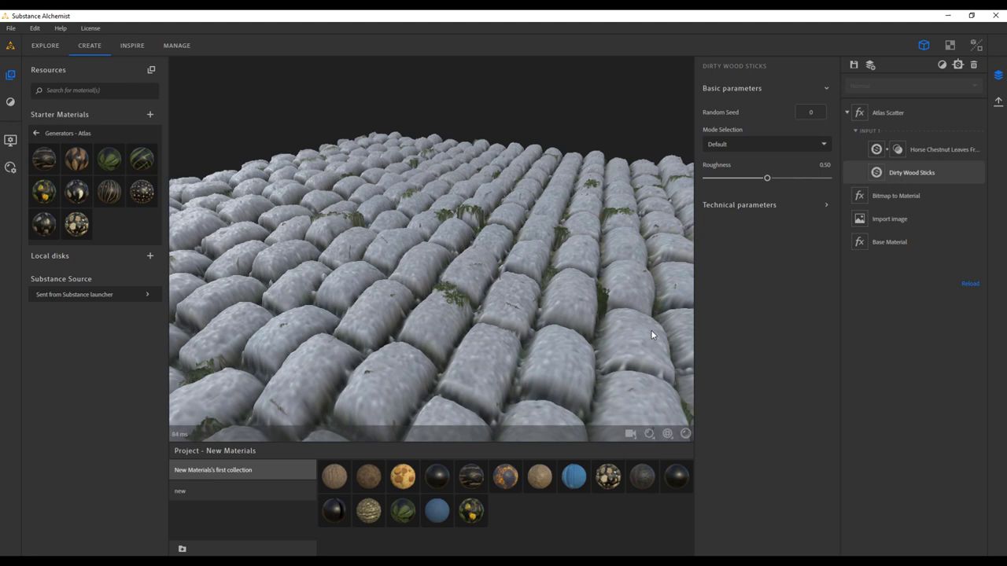
Step: Set the Atlas Scatter Scale to 1.50 and Conform to Background to 0.97
left_click(901, 115)
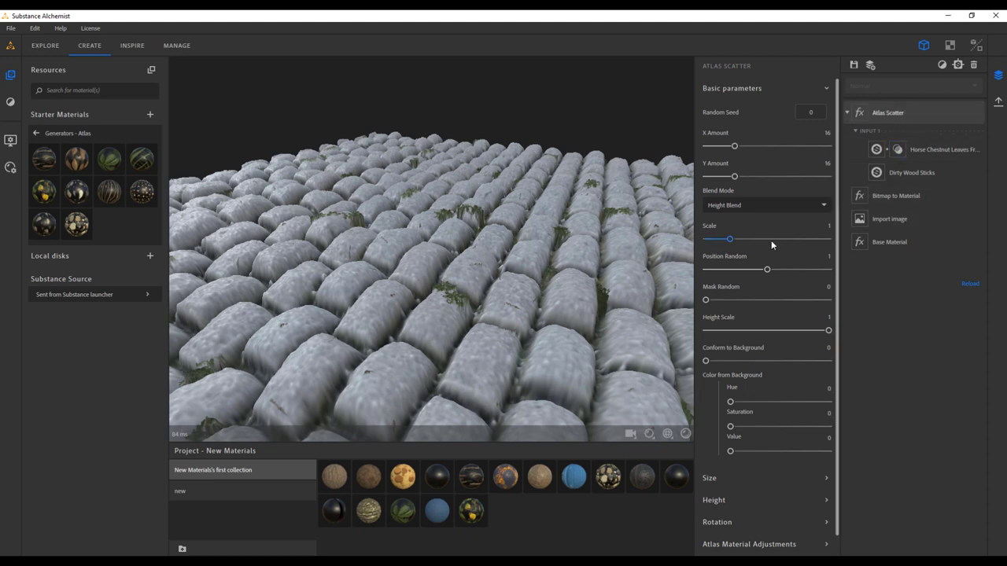
left_click_drag(730, 240, 741, 241)
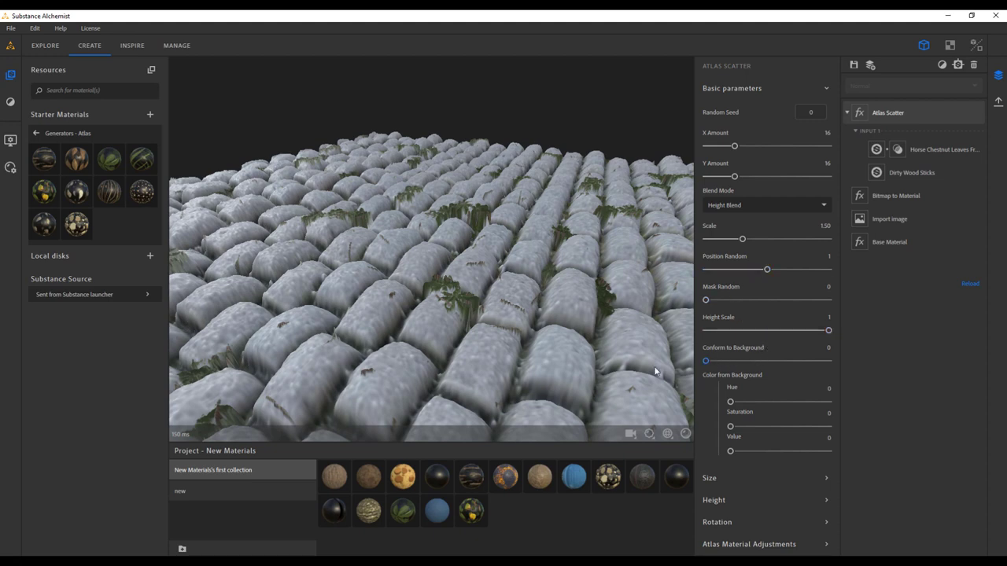
middle_click_drag(372, 325, 673, 225)
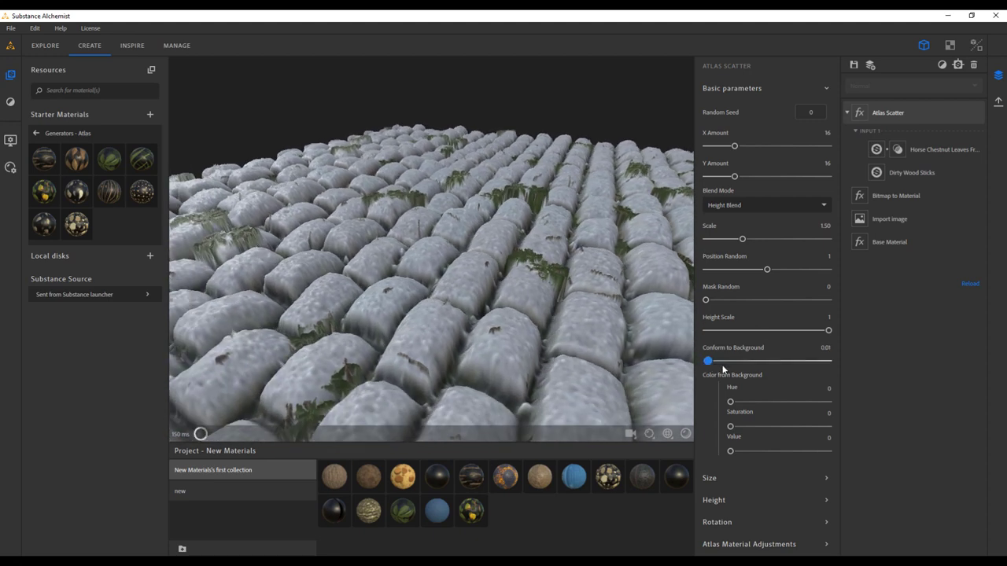
left_click_drag(705, 360, 825, 373)
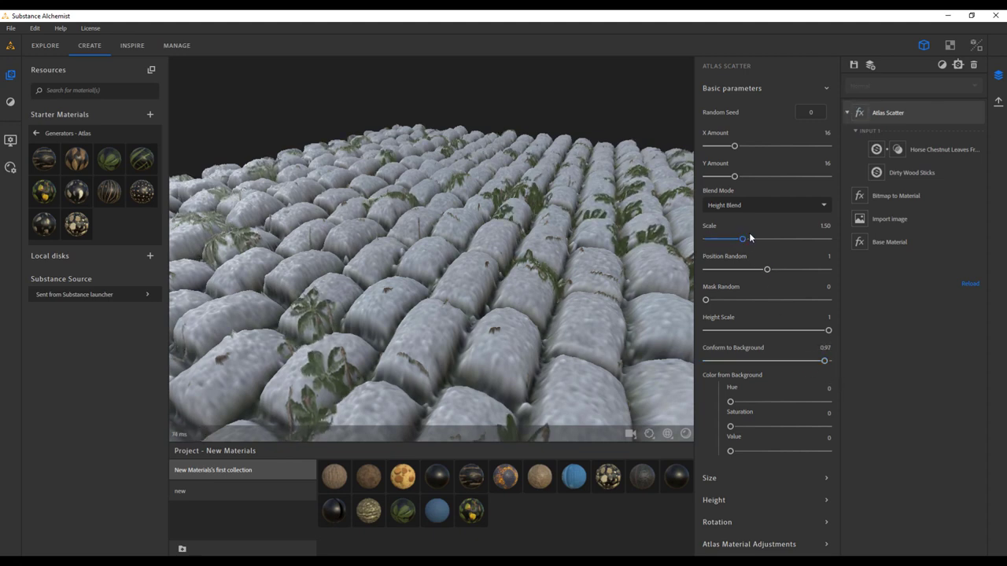
Step: Set the Atlas Scatter Position Random to 1.50 and look over the remaining basic parameters
scroll(530, 333, "down", 6)
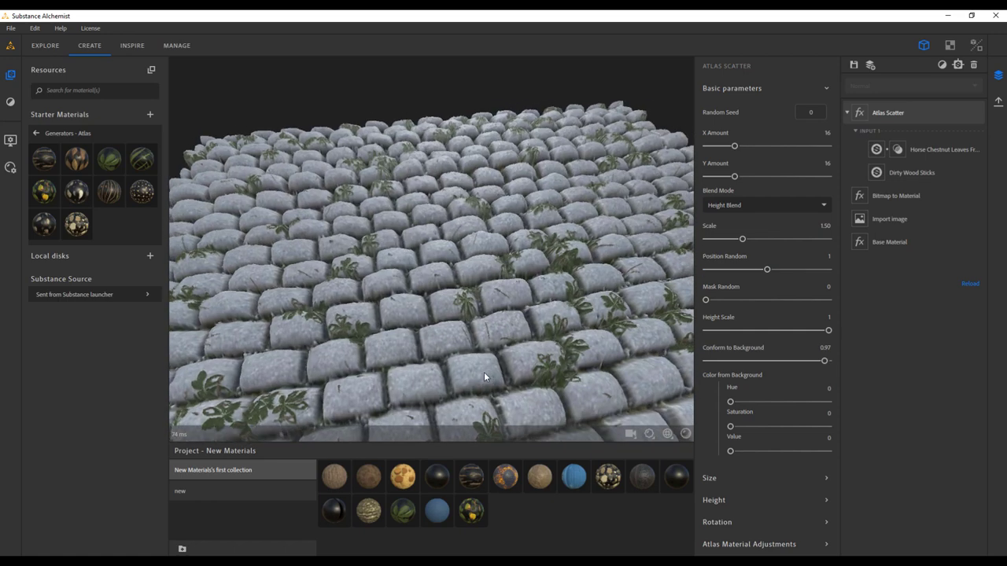
left_click_drag(777, 269, 798, 277)
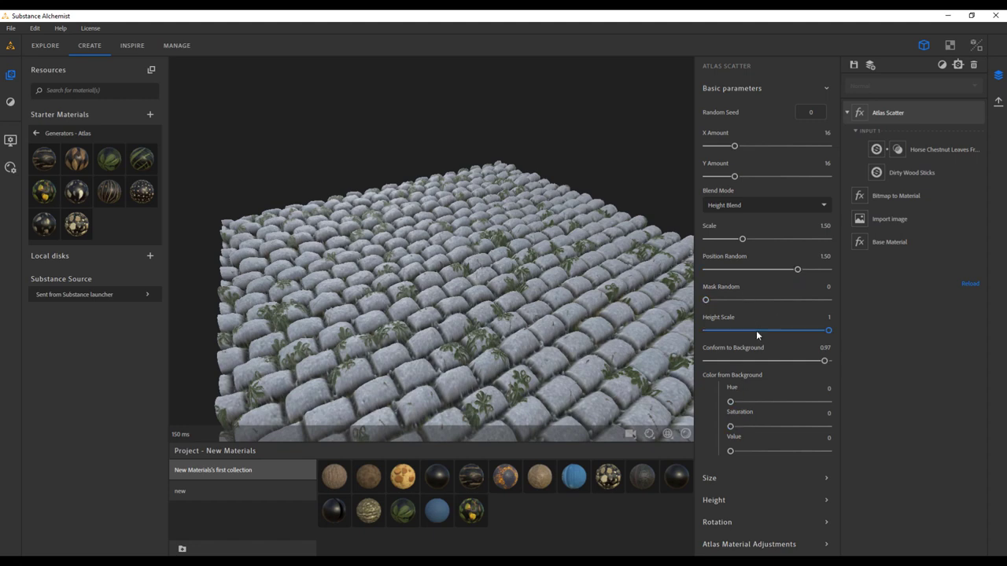
scroll(765, 385, "down", 1)
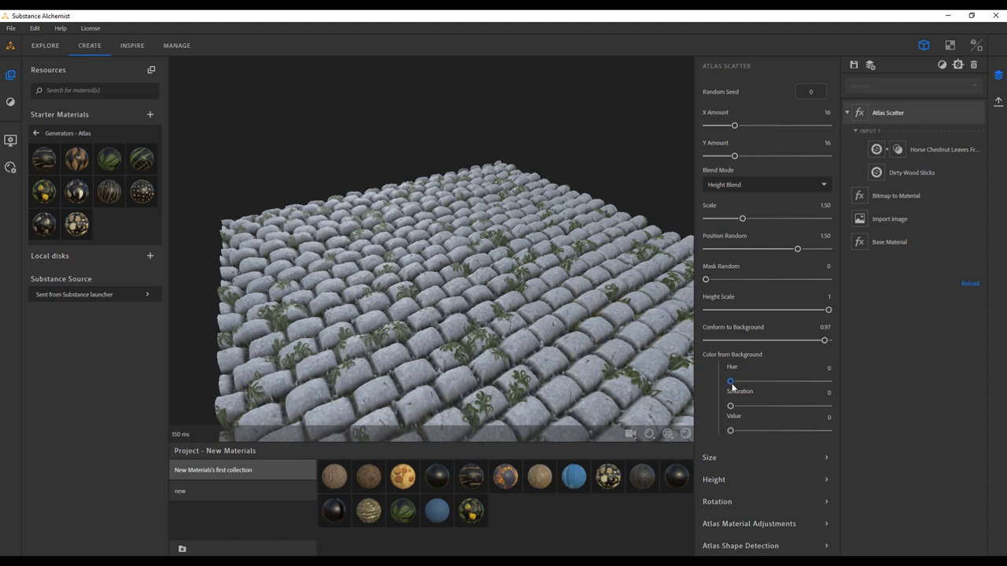
Step: Look over the Hue and Value settings under Color from Background and inspect the scattered leaves from another angle
mouse_move(731, 384)
left_mouse_down()
mouse_move(799, 385)
mouse_move(729, 382)
left_mouse_up()
mouse_move(730, 431)
left_mouse_down()
mouse_move(814, 433)
mouse_move(724, 431)
left_mouse_up()
left_click_drag(581, 363, 551, 367)
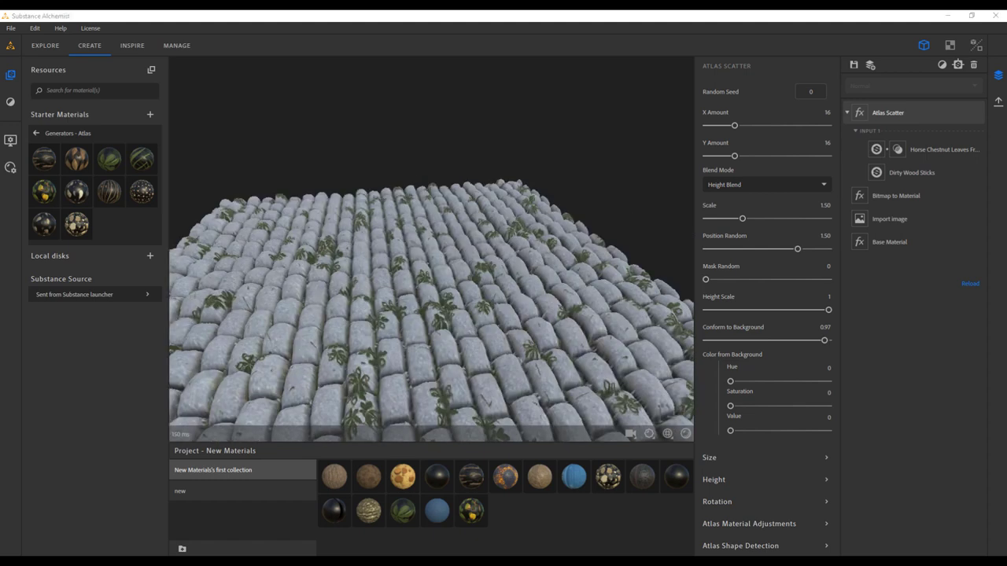
Step: Hide the Atlas Scatter layer and inspect the bare cobblestones up close, from a distance and under rotated lighting
left_click(898, 324)
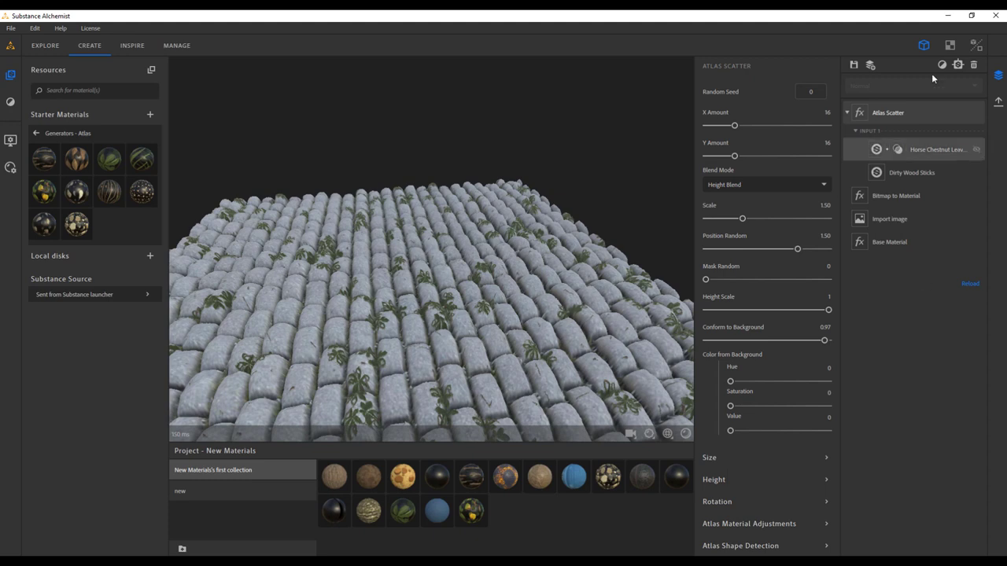
left_click(976, 112)
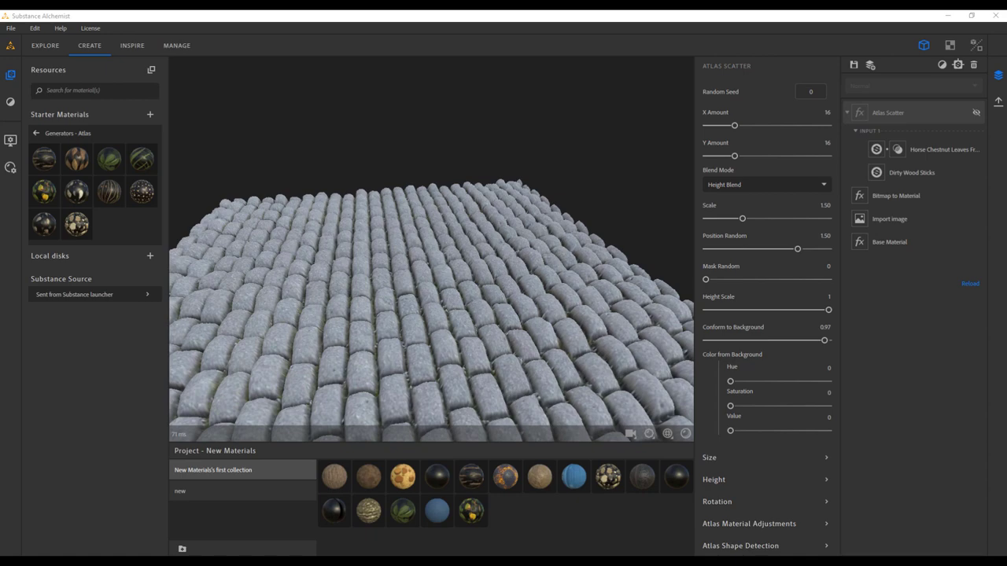
left_click_drag(510, 326, 543, 292)
scroll(548, 292, "up", 5)
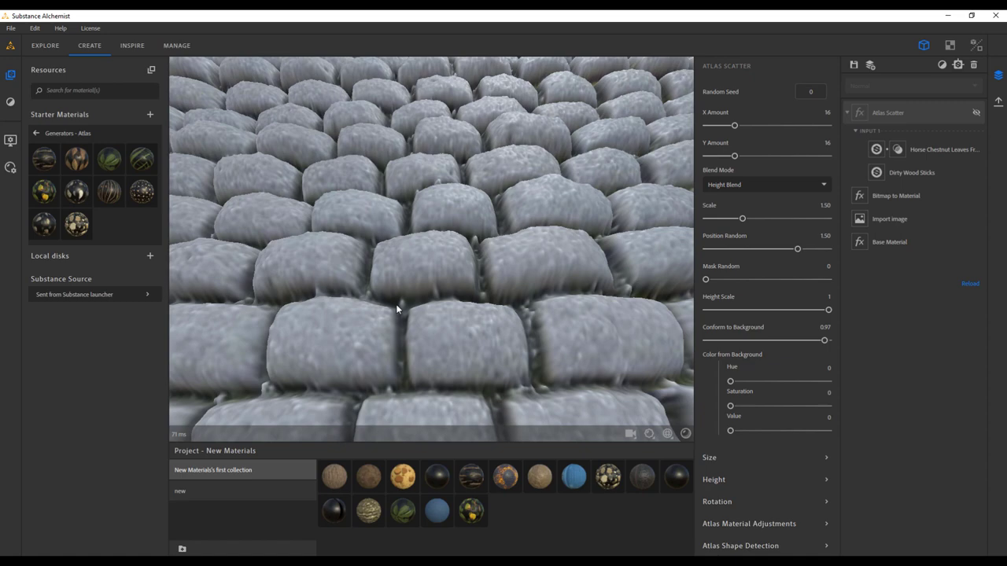
left_click_drag(484, 312, 377, 359)
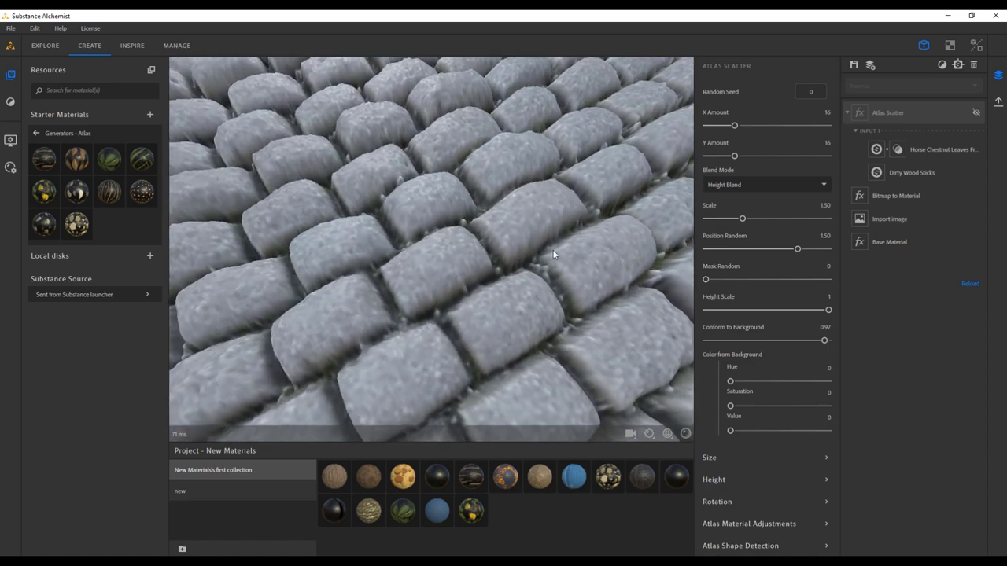
left_click_drag(577, 308, 329, 308)
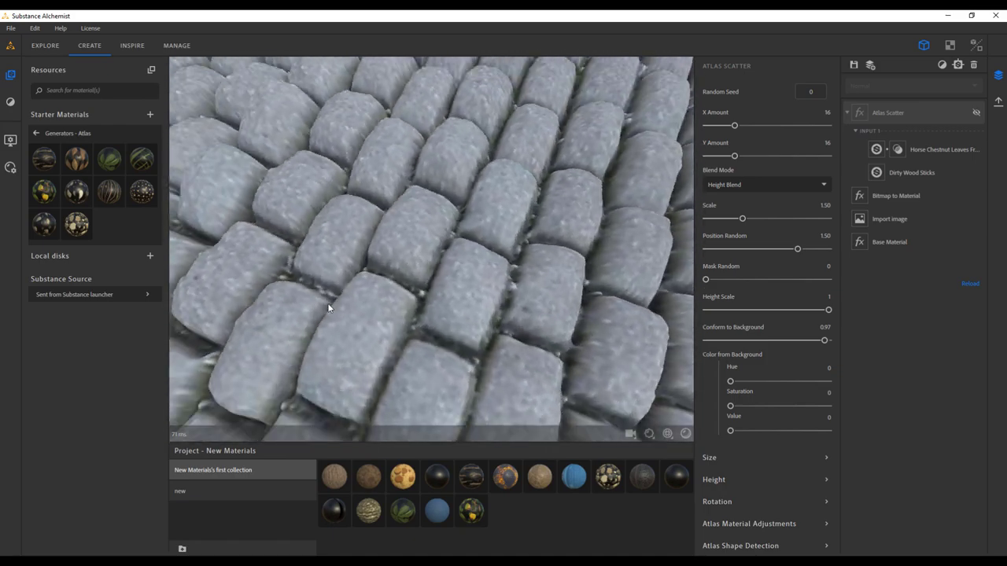
scroll(375, 281, "down", 6)
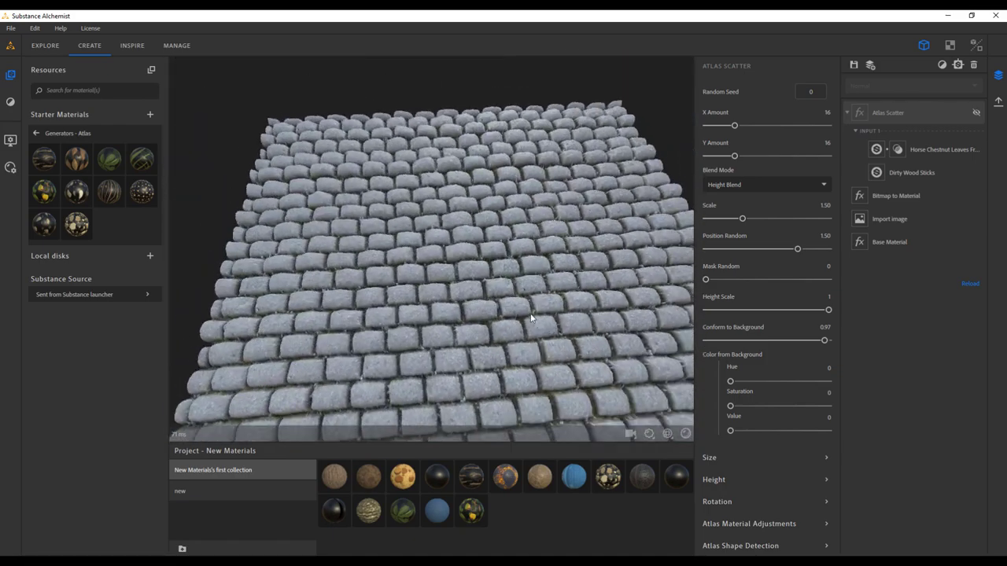
scroll(530, 313, "down", 4)
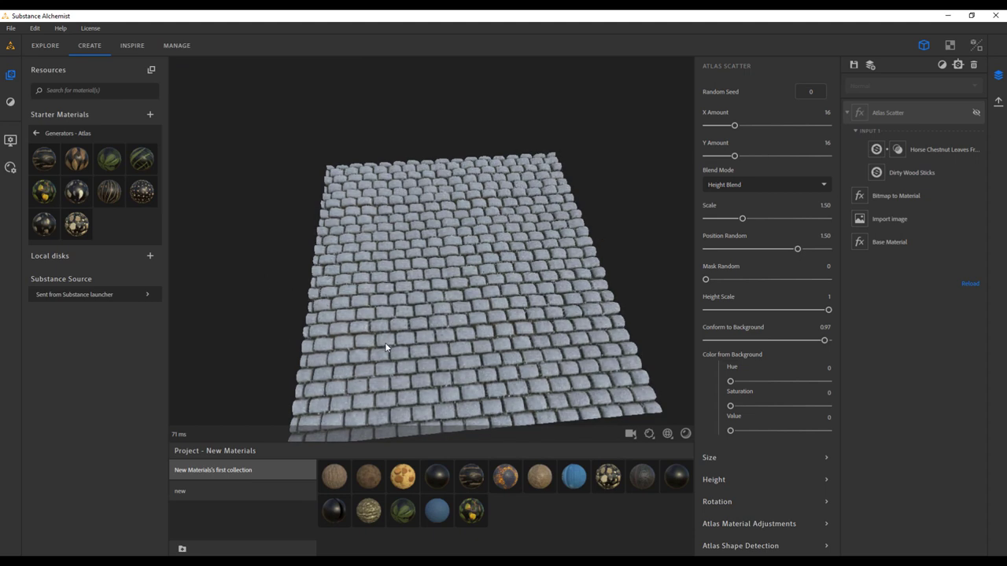
scroll(385, 342, "up", 5)
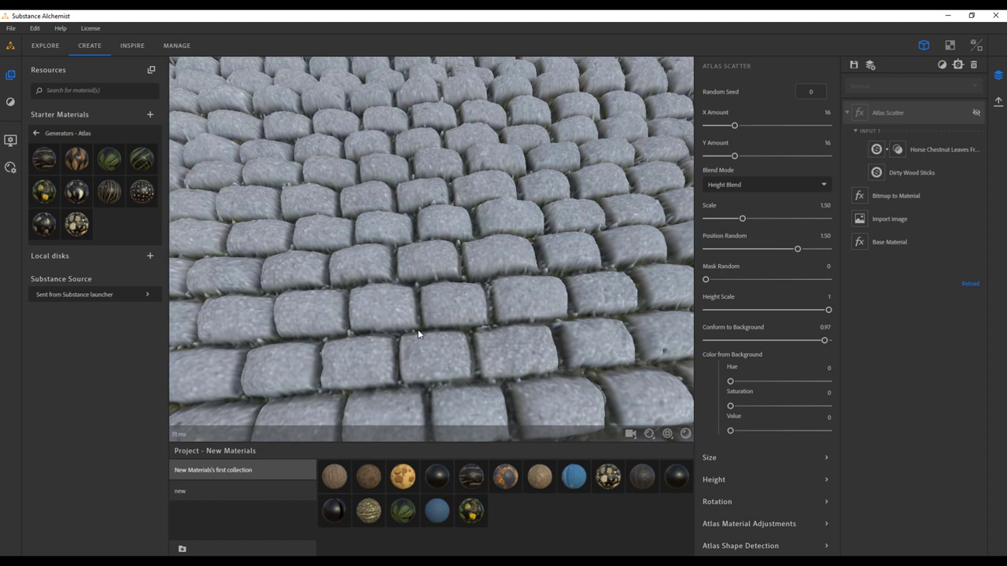
scroll(459, 324, "down", 5)
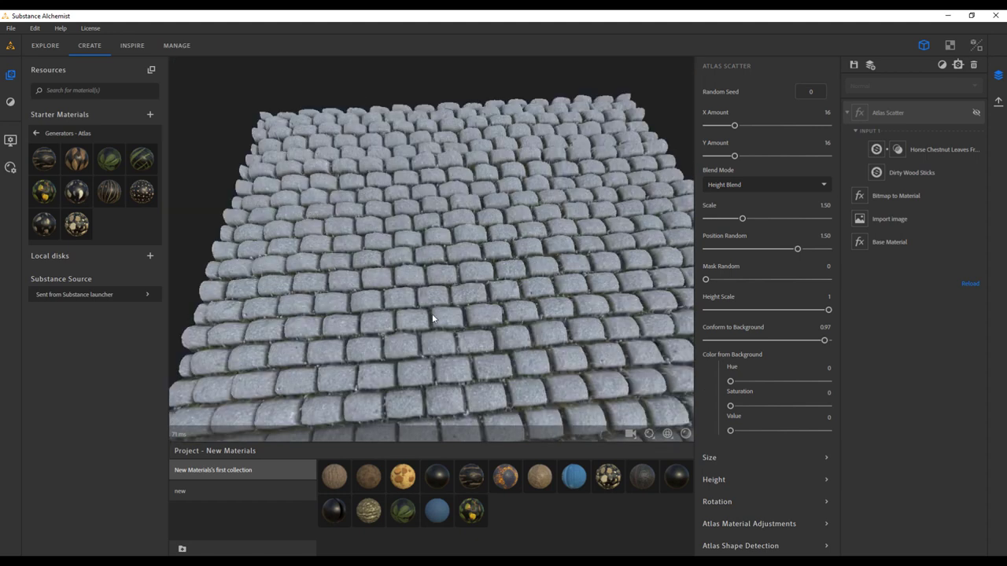
mouse_move(432, 315)
right_mouse_down("shift")
mouse_move(653, 291)
mouse_move(352, 300)
mouse_move(410, 313)
mouse_move(618, 285)
mouse_move(268, 250)
right_mouse_up("shift")
Step: Add a Delighter filter at the top of the layer stack and inspect its effect on the cobblestones
key("space")
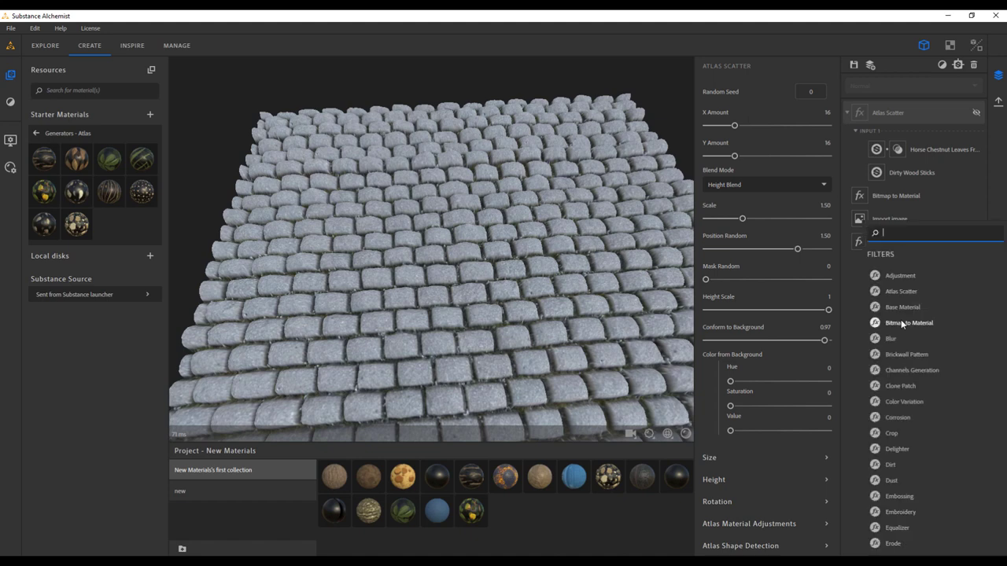
type("del")
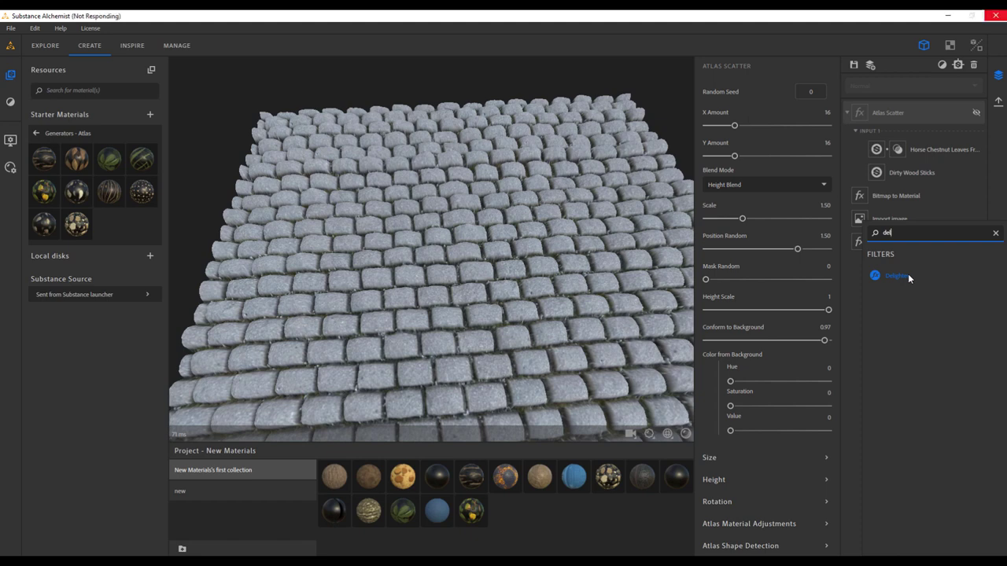
left_click(908, 275)
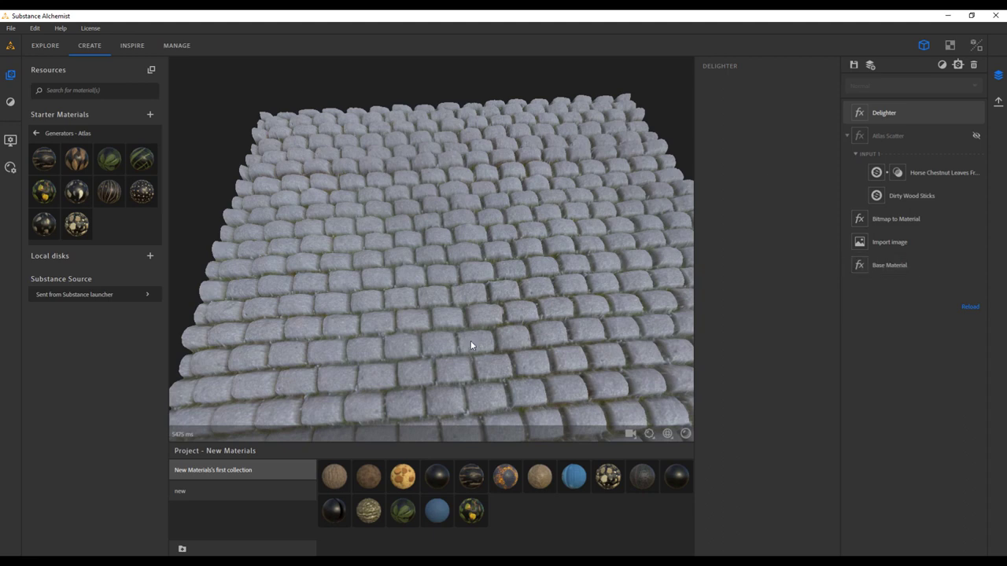
left_click_drag(470, 341, 540, 338)
scroll(512, 386, "down", 5)
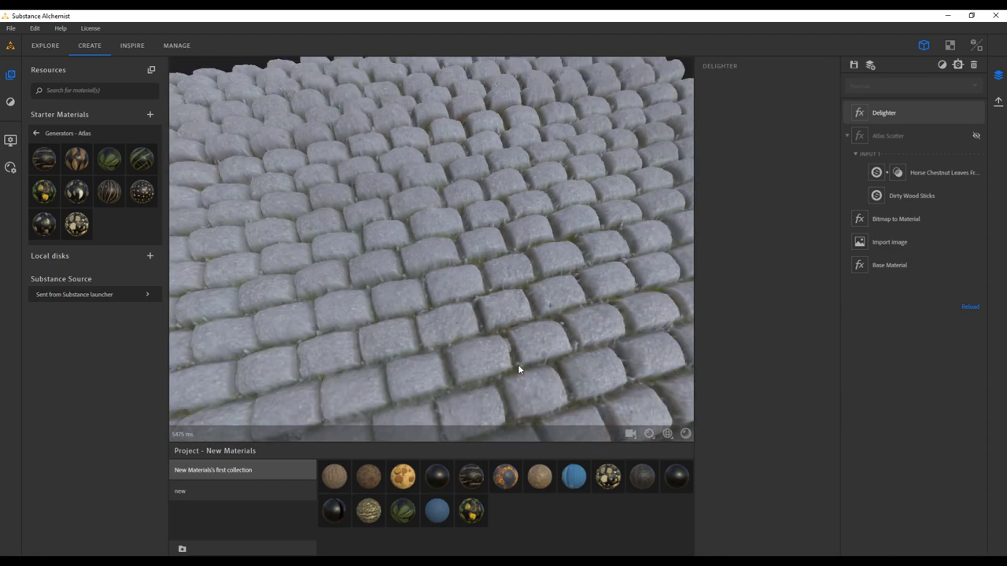
left_click_drag(566, 394, 687, 395)
scroll(434, 274, "up", 8)
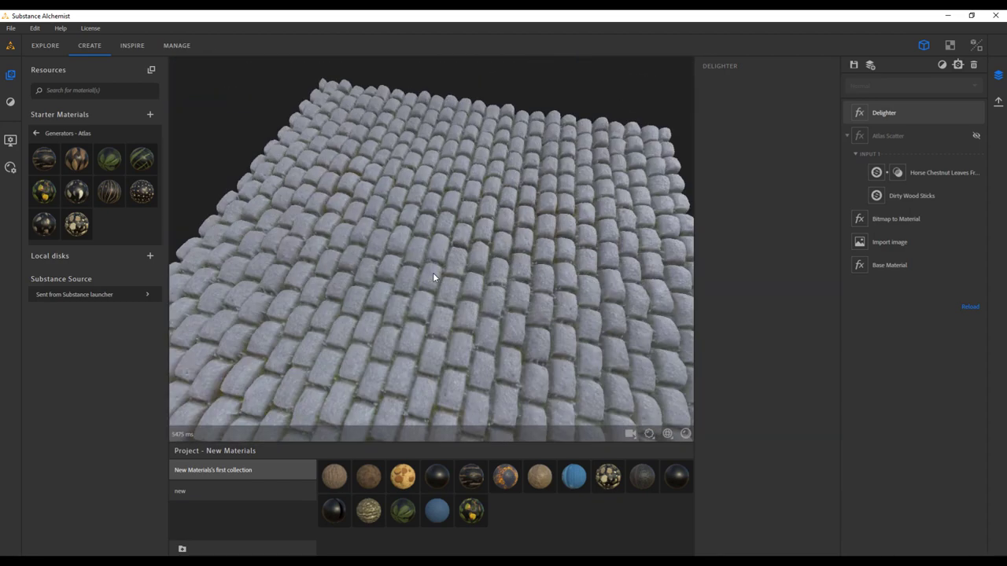
scroll(415, 327, "up", 3)
left_click_drag(415, 327, 449, 344)
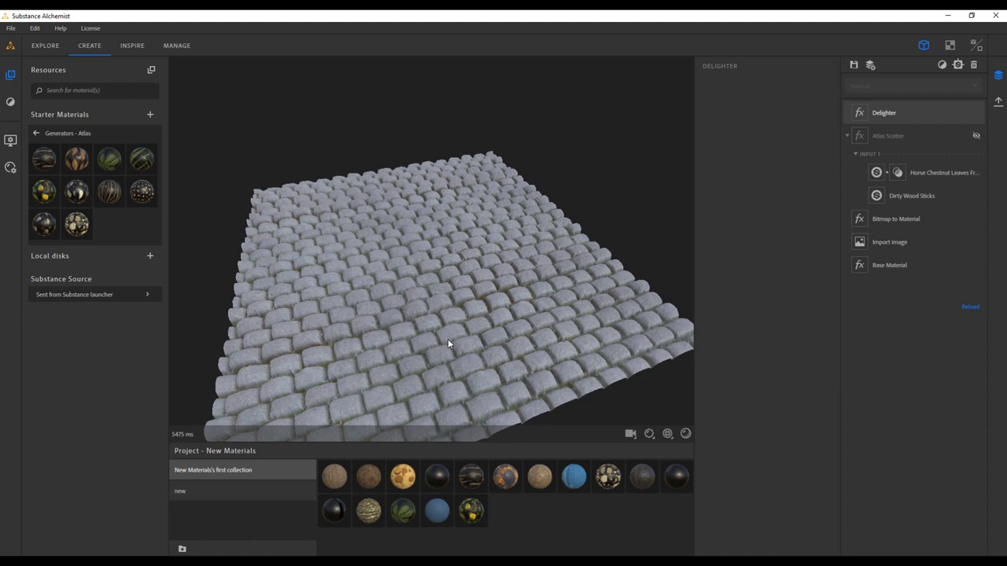
Step: Compare the cobblestones with the Delighter layer hidden and shown, using the 3D and 2D views side by side
key("F2")
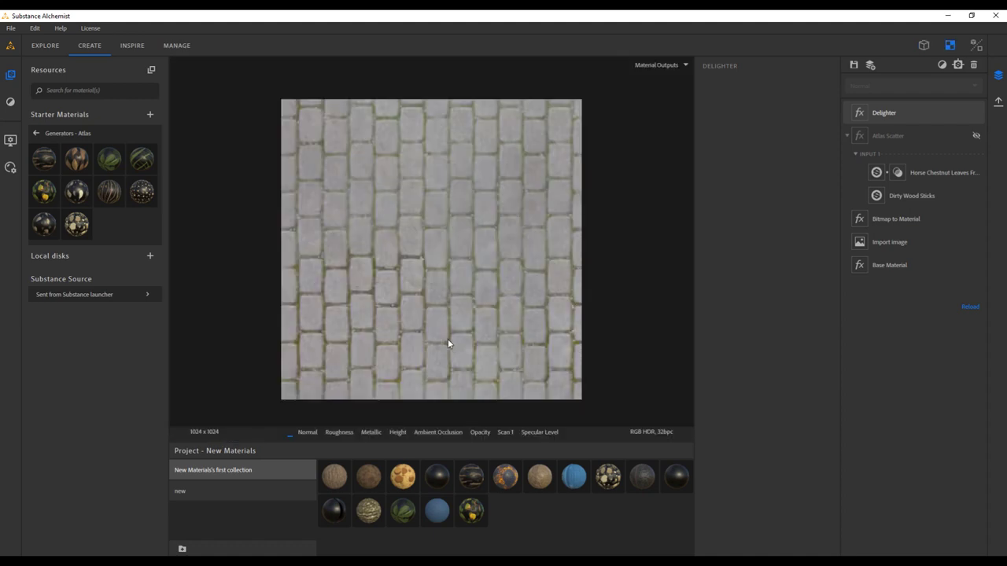
key("F3")
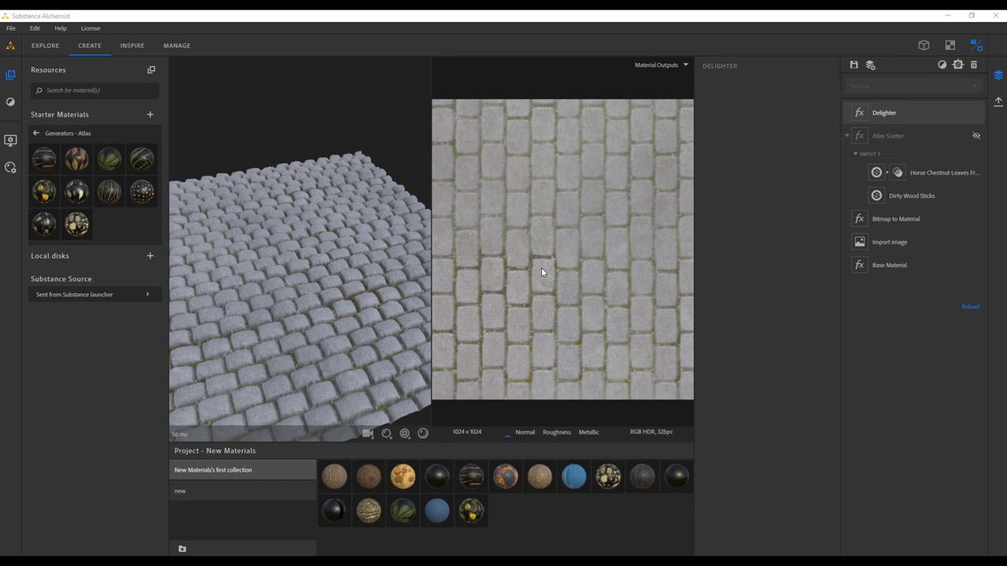
left_click(975, 112)
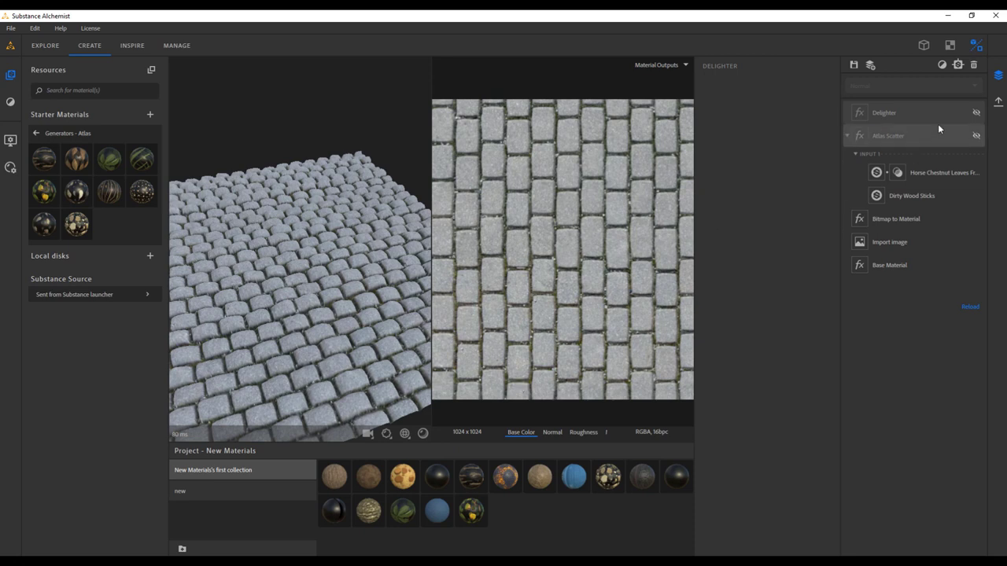
left_click(975, 113)
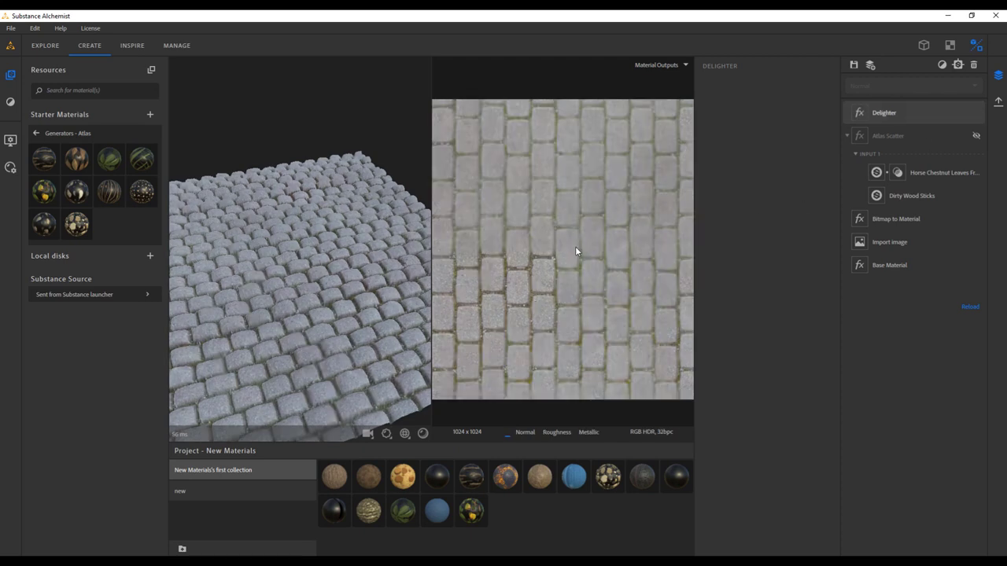
scroll(352, 257, "down", 3)
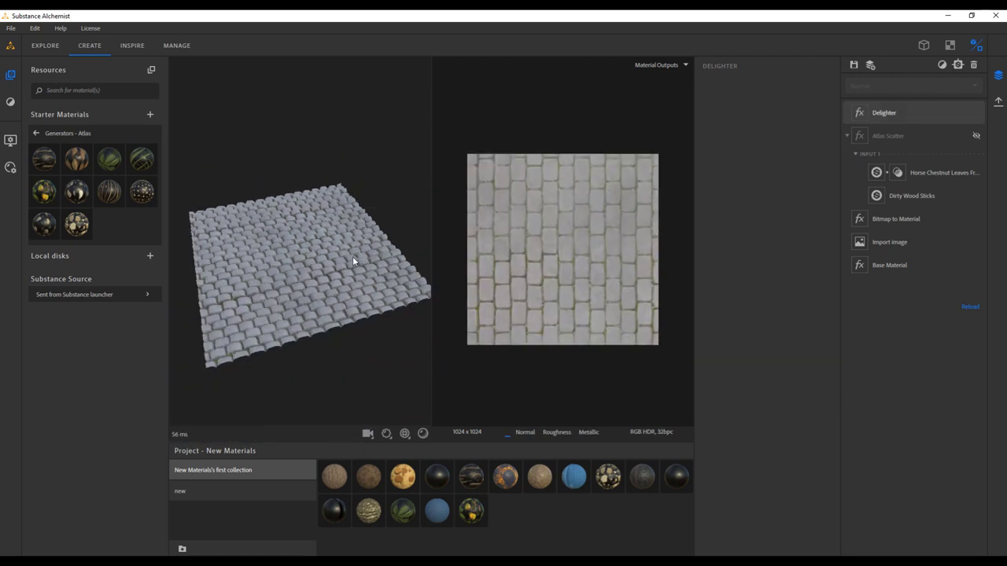
Step: Cycle through the 3D-only and 2D-only views of the cobblestones and return to the split view
key("F2")
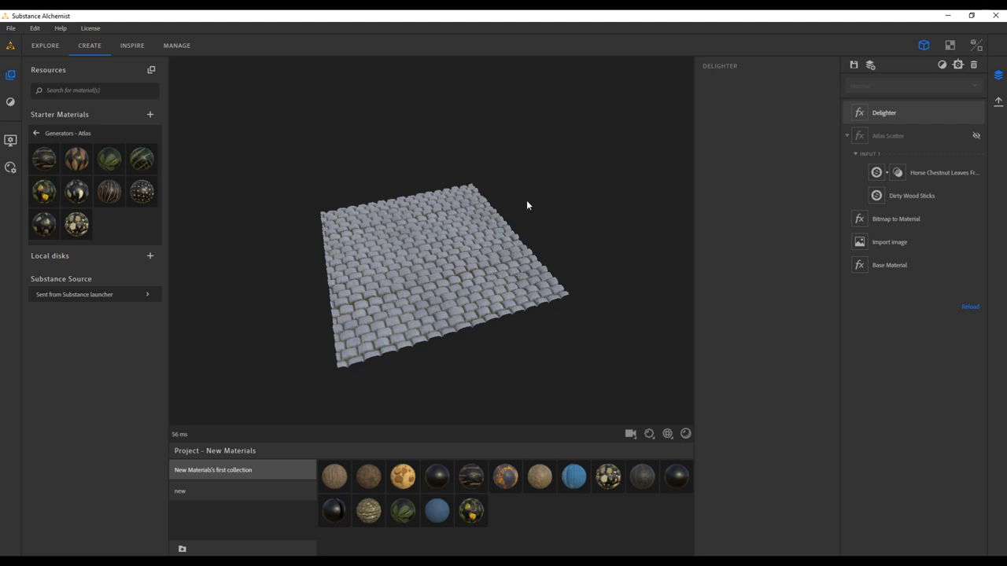
scroll(462, 295, "up", 3)
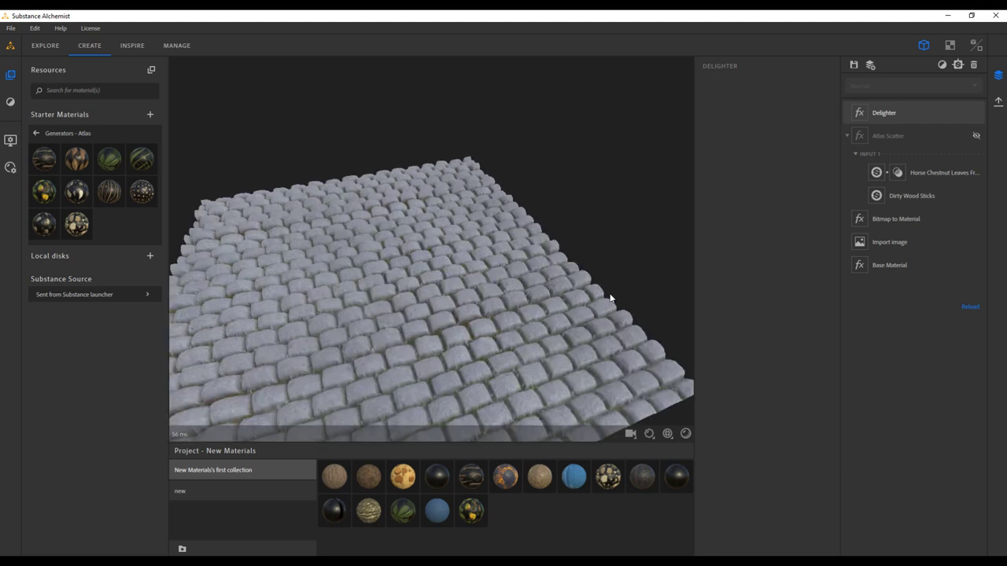
key("F3")
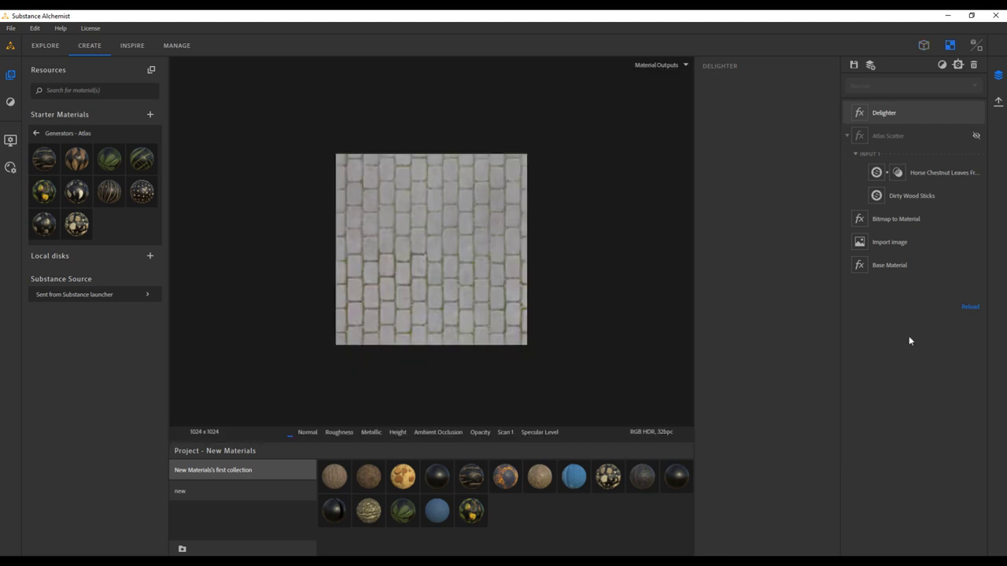
key("F1")
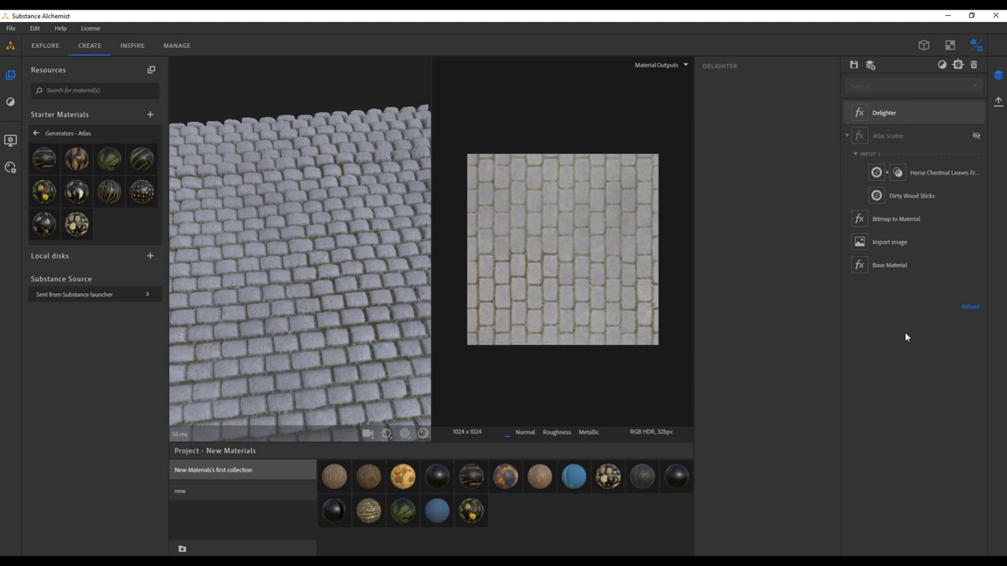
Step: Add a Crop filter above Delighter, shrink its crop frame and reposition it over the stones
key("space")
left_click(891, 432)
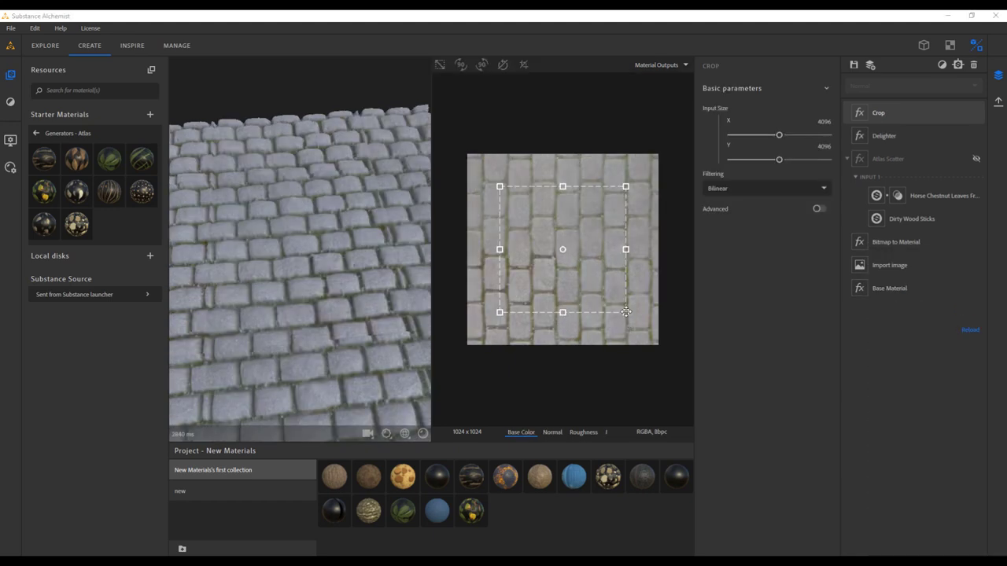
left_click_drag(626, 313, 598, 293)
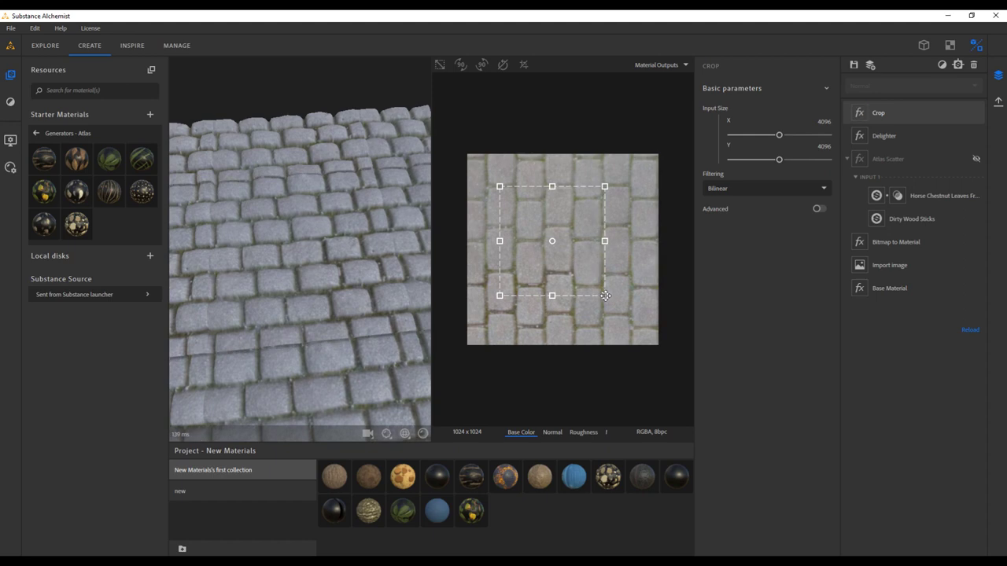
mouse_move(560, 246)
left_mouse_down()
mouse_move(577, 253)
mouse_move(566, 249)
left_mouse_up()
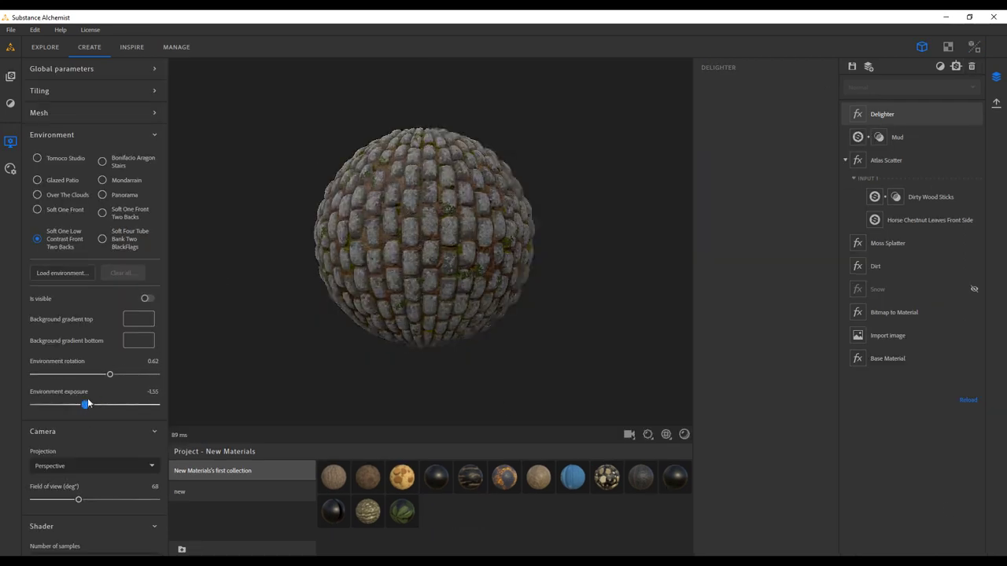
Step: Test the environment rotation on the stone sphere, and set Water Level to 0.32 for the Water filter beneath Delighter
left_click_drag(118, 375, 57, 380)
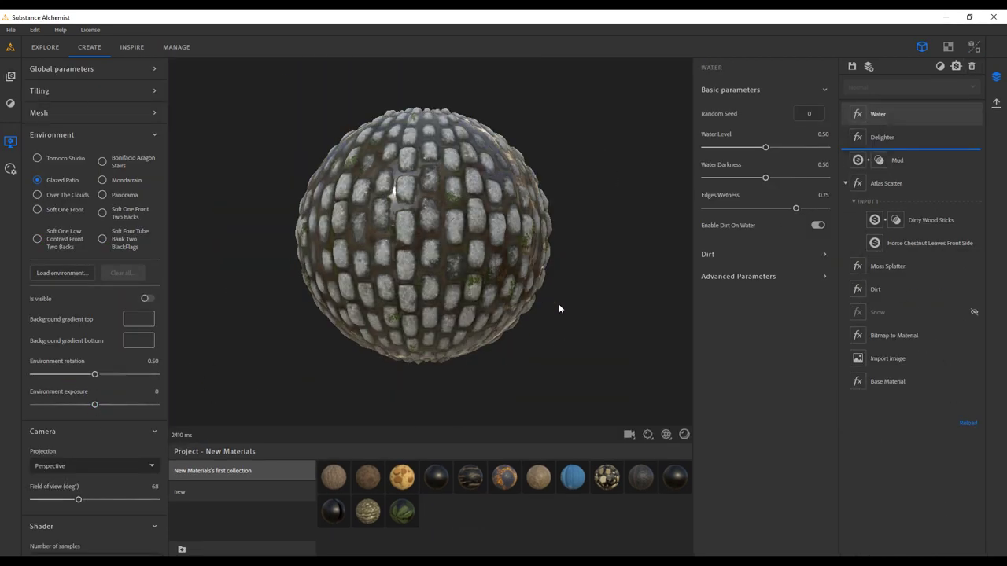
left_click_drag(765, 147, 743, 148)
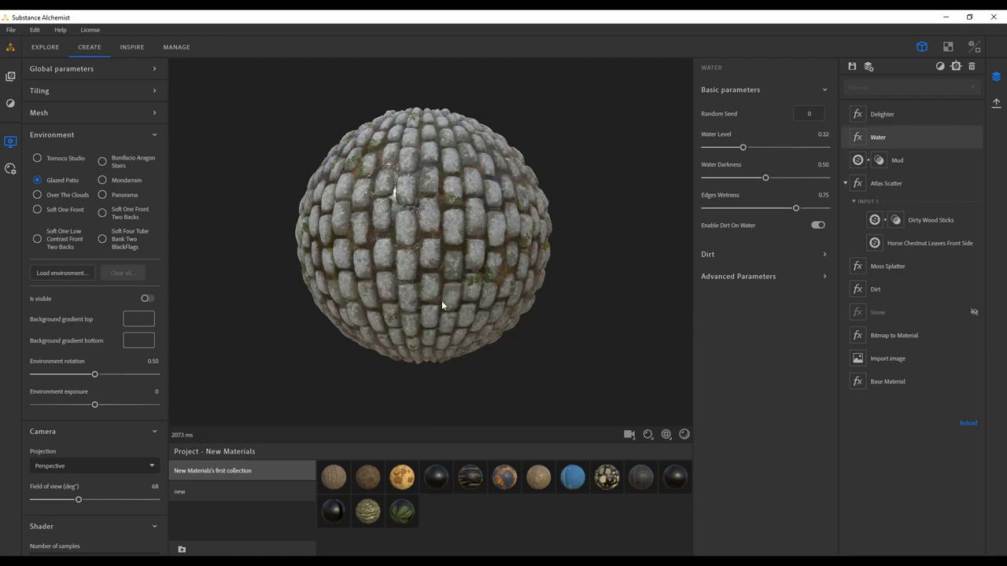
Step: Change the preview mesh to Plane and inspect the water between the stones up close
left_click(151, 135)
left_click(151, 112)
left_click(37, 150)
scroll(493, 320, "up", 3)
left_click_drag(492, 319, 598, 290)
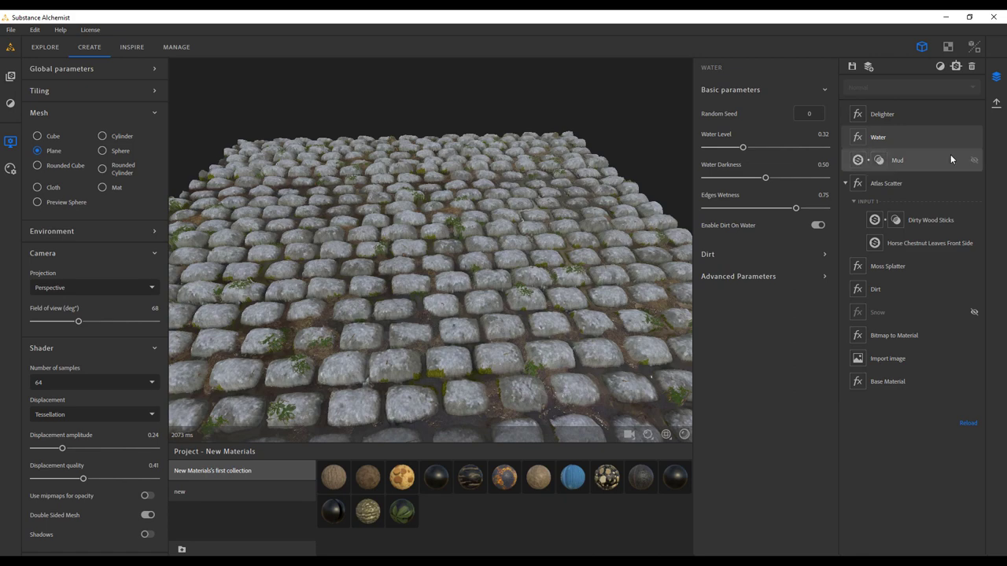
Step: Preview the material on the Rounded Cube mesh and choose the Blender Cycles/Eevee preset for exporting the current view
left_click(995, 103)
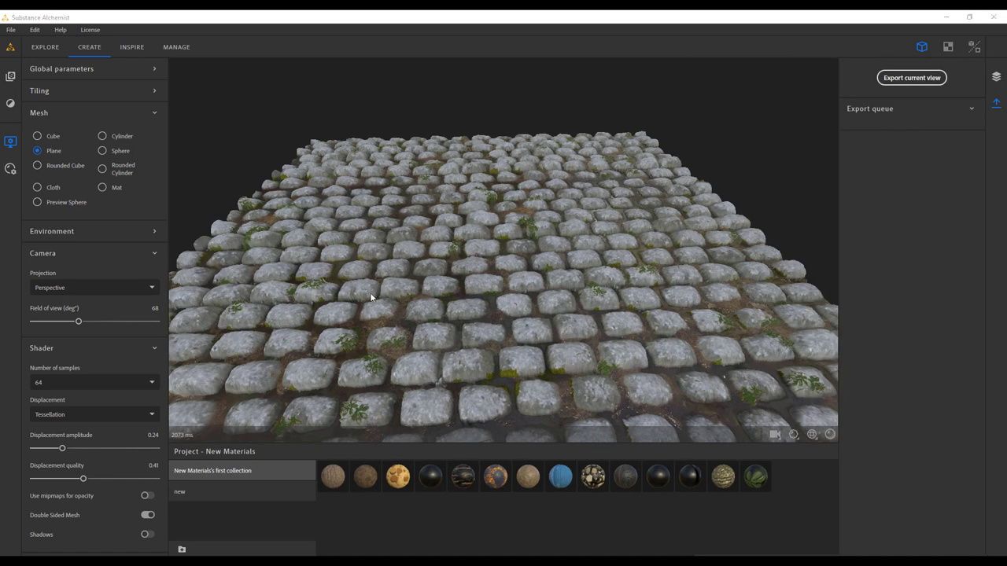
left_click(37, 165)
left_click(911, 77)
left_click(435, 332)
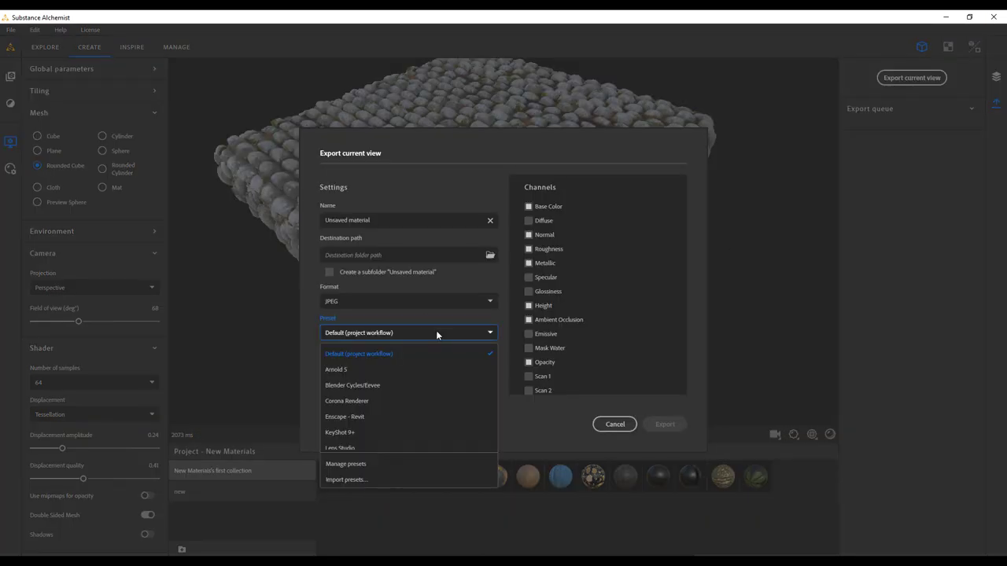
scroll(437, 346, "down", 5)
scroll(385, 417, "up", 5)
left_click(385, 385)
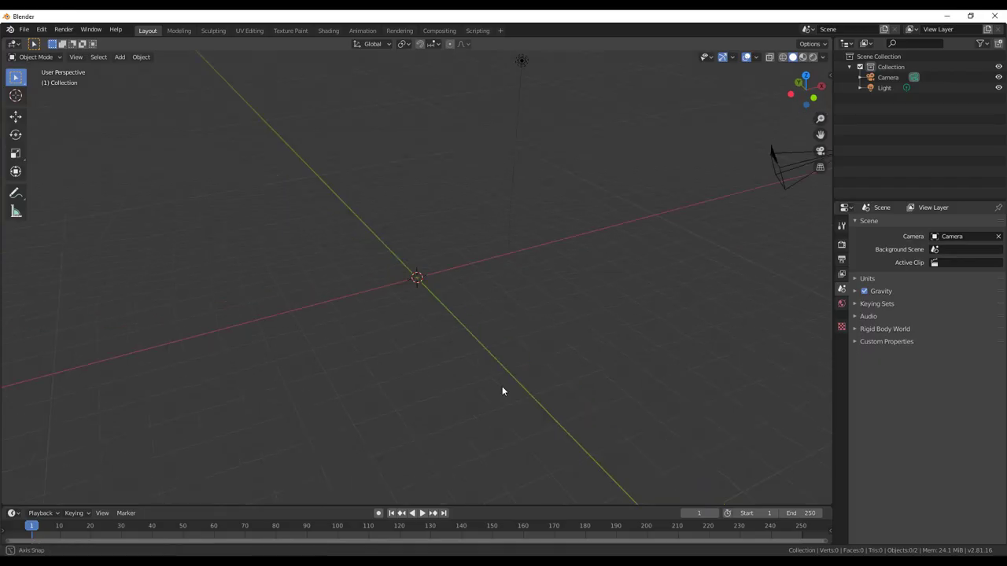
Step: Add a Grid mesh at the scene origin and scale it up into a large ground plane
middle_click_drag(501, 386, 465, 270)
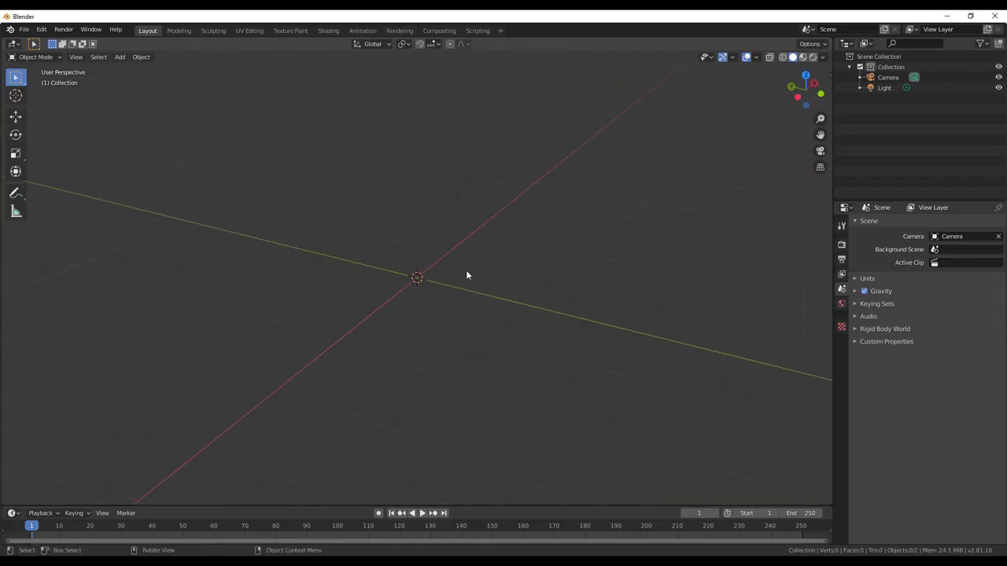
key("shift+a")
left_click(582, 436)
middle_click_drag(582, 437, 437, 365)
key("s")
left_click(197, 402)
Step: Open a Shader Editor area beneath the viewport and create a new material for the grid
left_click_drag(157, 505, 157, 303)
key("shift+F3")
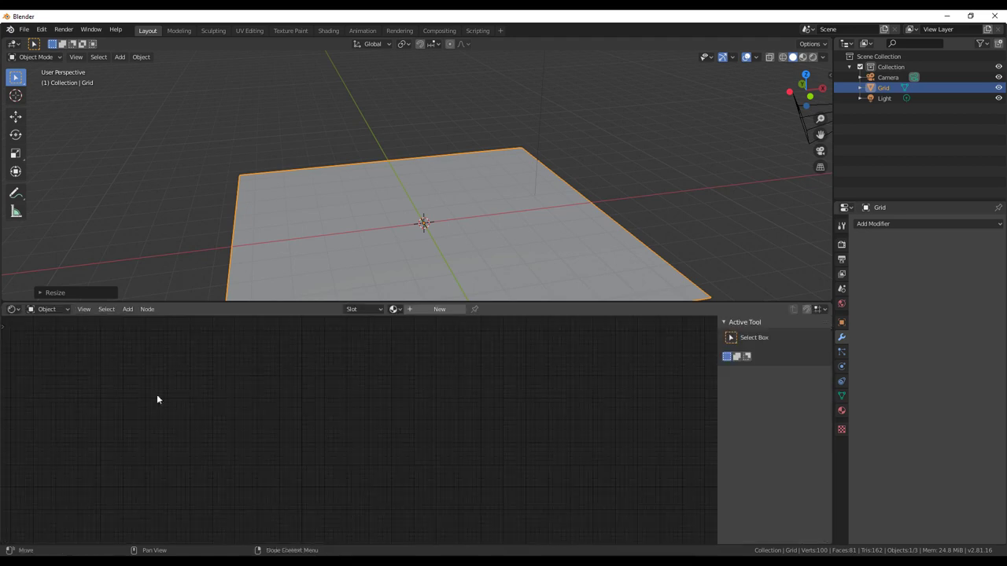
left_click(438, 313)
scroll(377, 437, "up", 8)
middle_click_drag(415, 438, 365, 454)
Step: Bring in new_BaseColor.jpeg, connect its Color to the Principled BSDF's Base Color, and preview the material on the grid
left_click_drag(3, 422, 150, 412)
left_click_drag(296, 433, 502, 454)
left_click(803, 56)
middle_click_drag(464, 227, 545, 256)
scroll(491, 450, "down", 3)
Step: Bring in new_Normal.jpeg and connect its Color to the Principled BSDF's Normal input
middle_click_drag(490, 450, 505, 349)
left_click_drag(3, 487, 258, 484)
middle_click_drag(388, 482, 400, 406)
left_click_drag(367, 417, 525, 475)
middle_click_drag(615, 243, 449, 264)
Step: Insert a Bump node between new_Normal.jpeg and the shader's Normal input
key("shift+a")
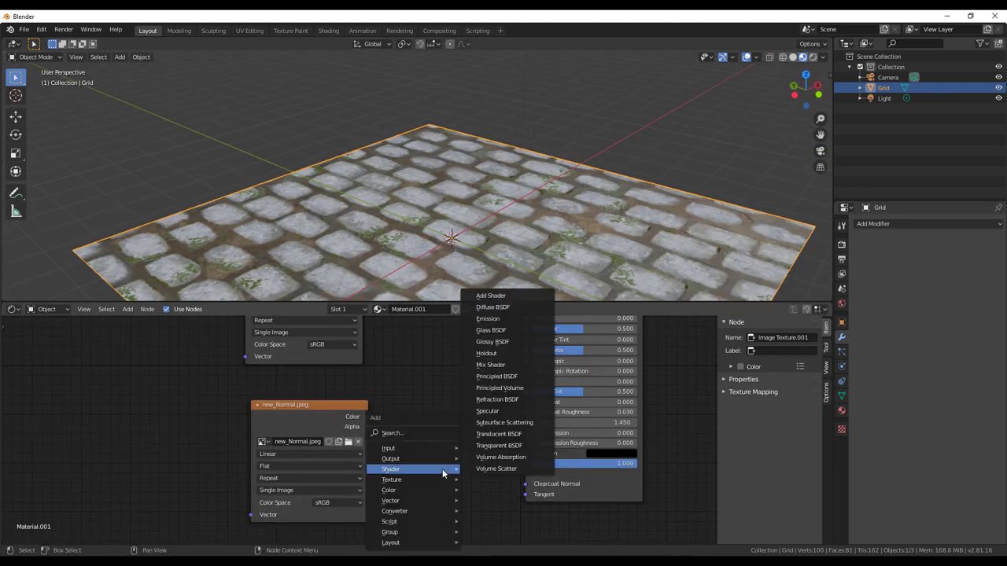
left_click(444, 468)
left_click(417, 364)
middle_click_drag(622, 226, 651, 228)
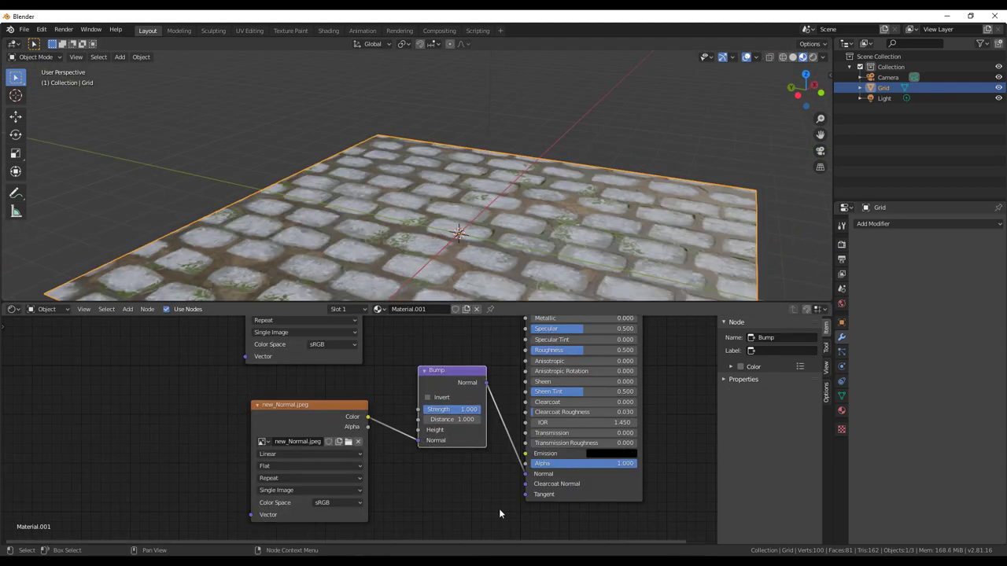
Step: Bring in new_Roughness.jpeg and connect its Alpha output to the Principled BSDF's Roughness
middle_click_drag(499, 441, 471, 534)
left_click_drag(88, 456, 74, 455)
left_click_drag(190, 477, 498, 444)
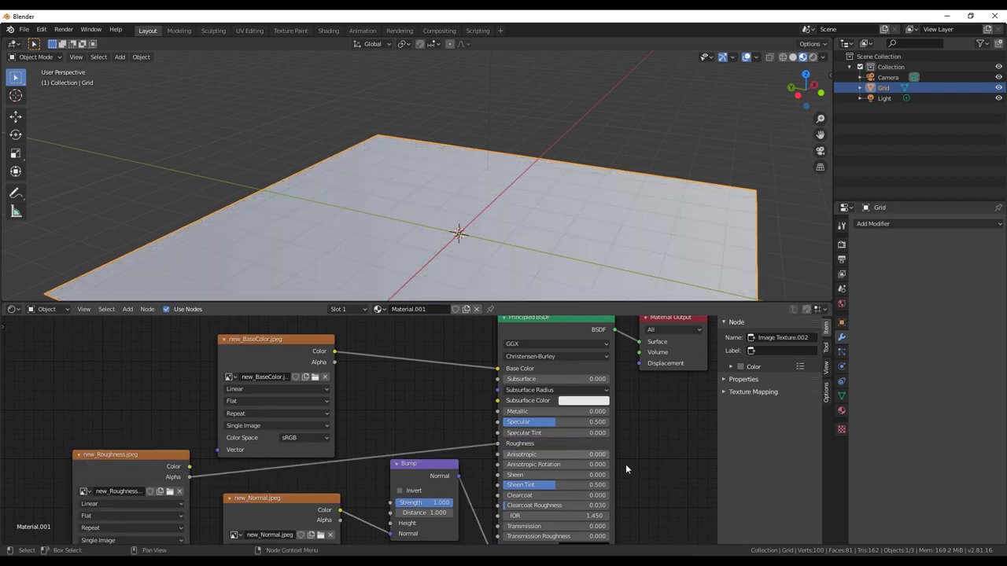
Step: Switch to rendered shading and give the grid Subdivision (5 viewport levels) and Displace (strength 0.1) modifiers
mouse_move(571, 220)
middle_mouse_down()
mouse_move(634, 231)
mouse_move(701, 199)
mouse_move(700, 182)
middle_mouse_up()
left_click(813, 56)
left_click(928, 223)
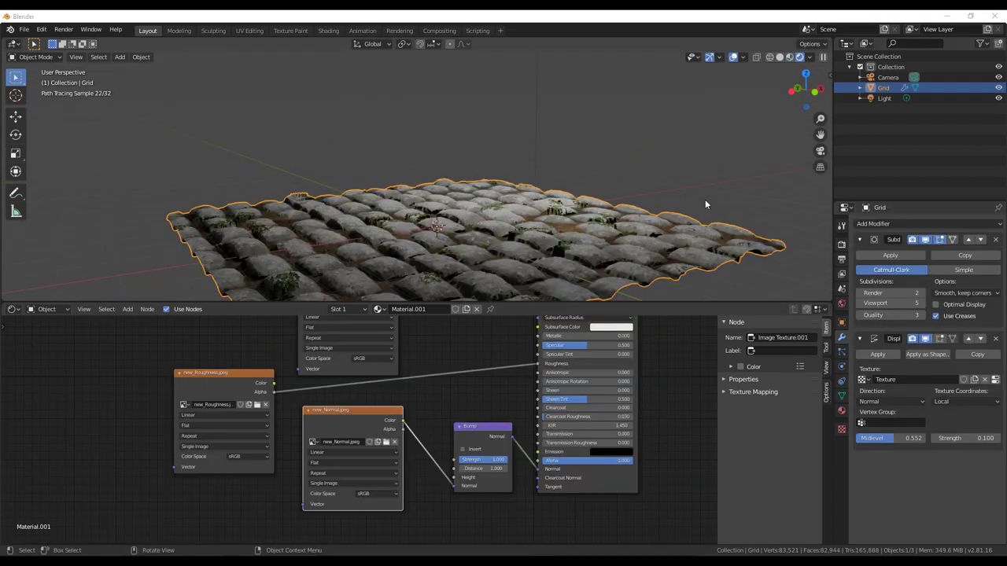
middle_click_drag(705, 199, 576, 259)
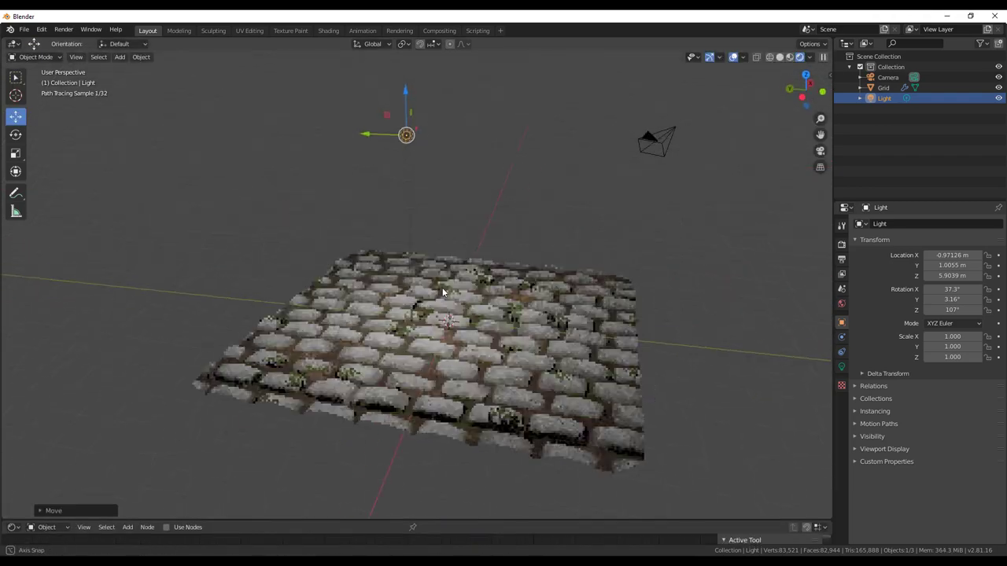
Step: Change the scene light's type to Area after trying Sun
middle_click_drag(443, 292, 477, 293)
left_click(840, 367)
left_click(909, 268)
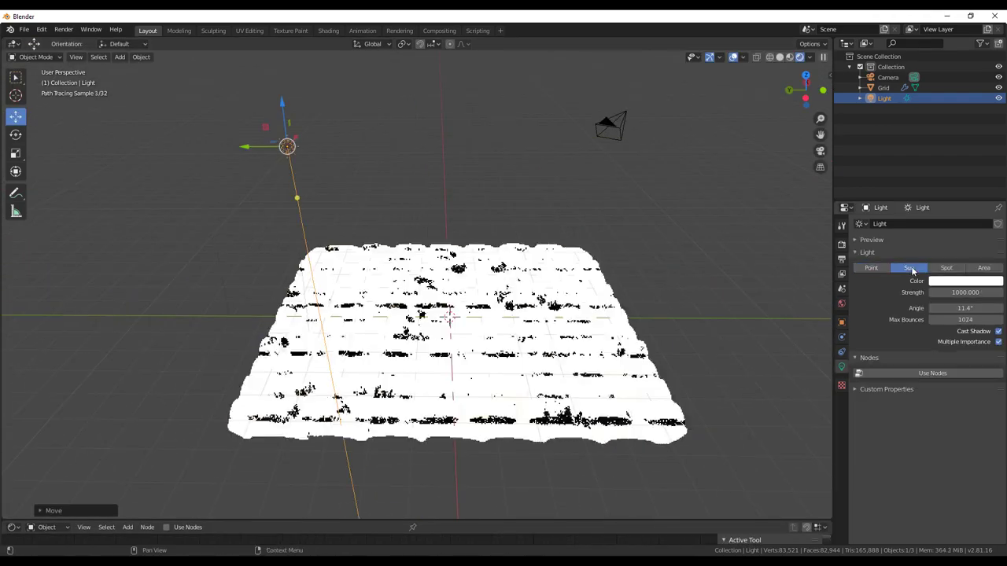
left_click(983, 268)
middle_click_drag(387, 137, 301, 176)
Step: Reposition the area light and aim it at the stones, with its power set to 1001 W
left_click_drag(300, 175, 551, 334)
scroll(441, 299, "down", 4)
left_click_drag(370, 208, 255, 188)
middle_click_drag(354, 306, 206, 318)
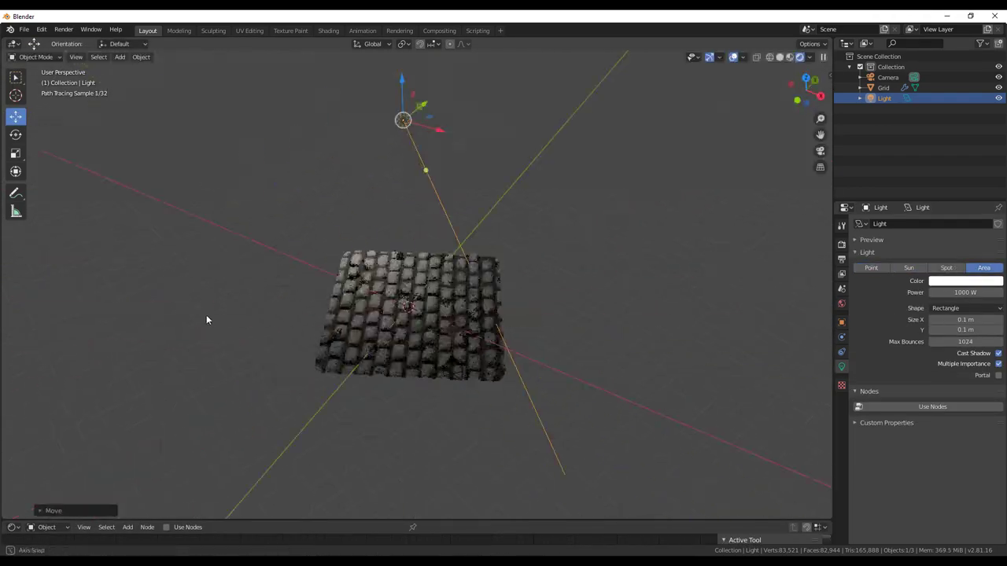
left_click_drag(425, 168, 397, 275)
middle_click_drag(440, 336, 621, 295)
left_click_drag(951, 293, 955, 292)
left_click_drag(247, 176, 326, 188)
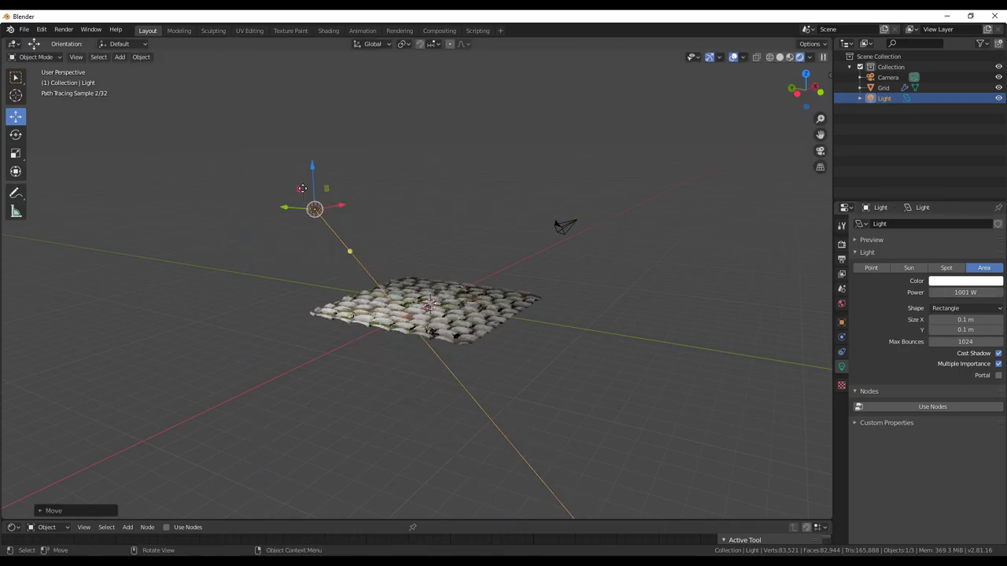
Step: Duplicate the area light, place the copy beside it, and check the lit stones up close
key("shift+d")
left_click(380, 164)
middle_click_drag(400, 174, 527, 391)
scroll(566, 301, "up", 5)
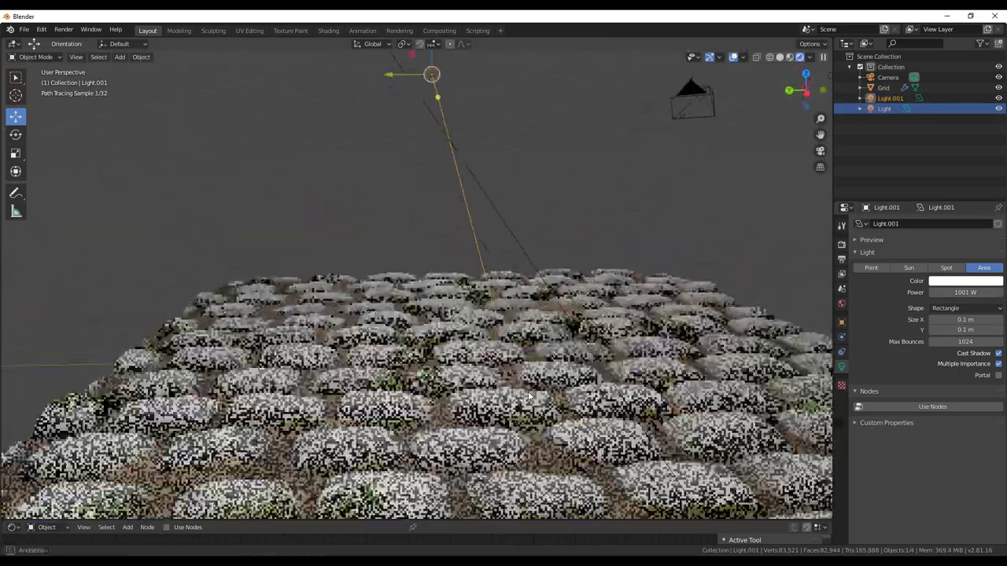
Step: Show the grid's material nodes and add a Mapping node feeding the Vector input of new_BaseColor.jpeg
left_click_drag(253, 519, 259, 323)
scroll(440, 236, "down", 7)
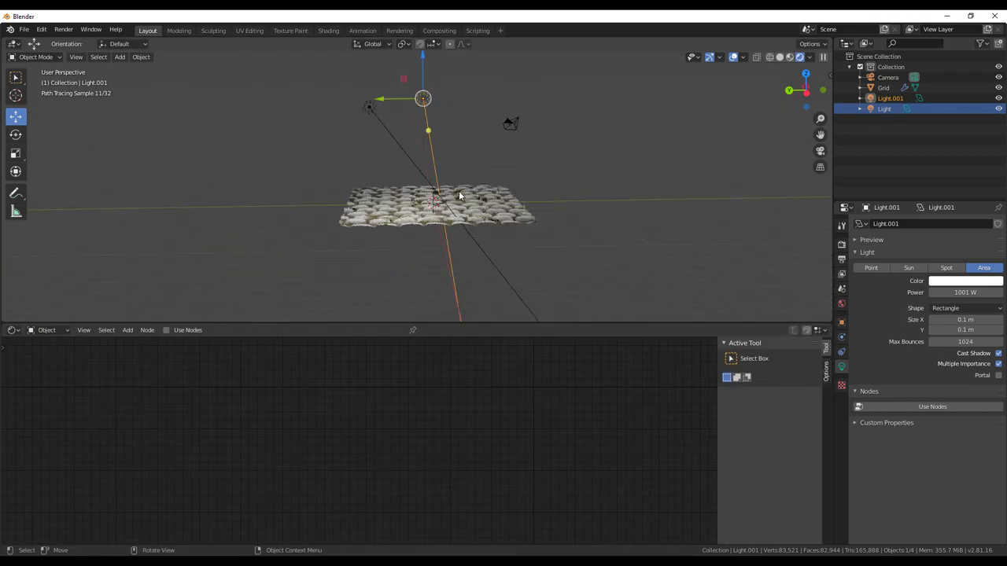
left_click(461, 195)
scroll(481, 411, "down", 3)
middle_click_drag(480, 411, 499, 445)
key("shift+a")
left_click(178, 381)
type("mapp")
key("Return")
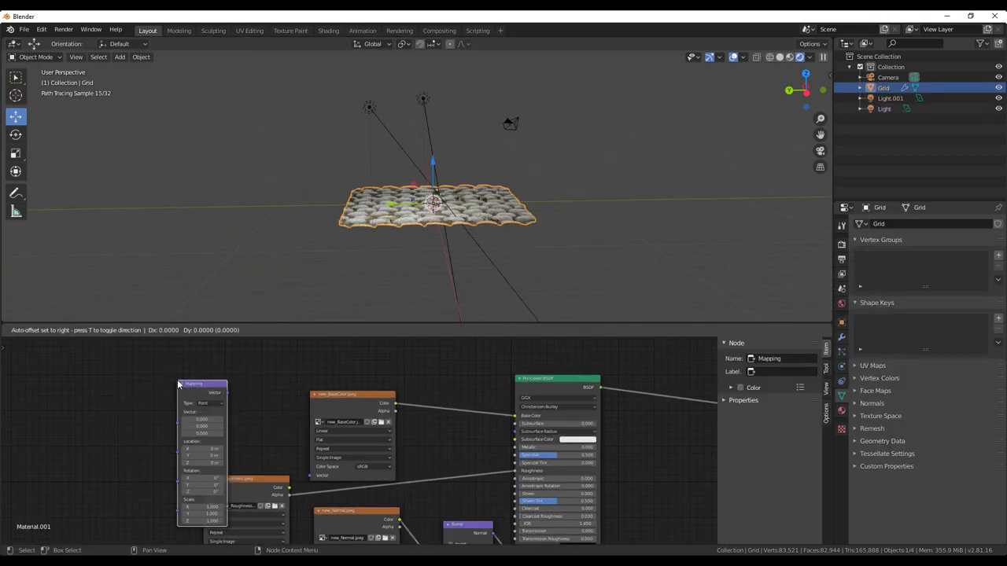
left_click(131, 387)
left_click_drag(181, 400, 310, 475)
Step: Add a Texture Coordinate node and connect its UV output to the Mapping node's Vector input
middle_click_drag(65, 412, 162, 411)
key("shift+a")
left_click(162, 415)
type("co")
key("Return")
left_click(129, 414)
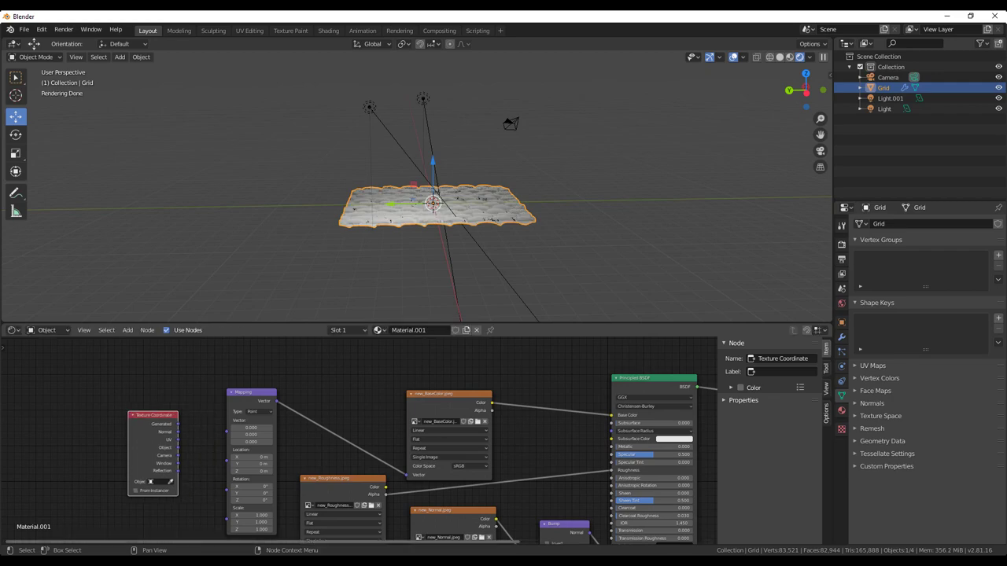
left_click_drag(179, 440, 230, 433)
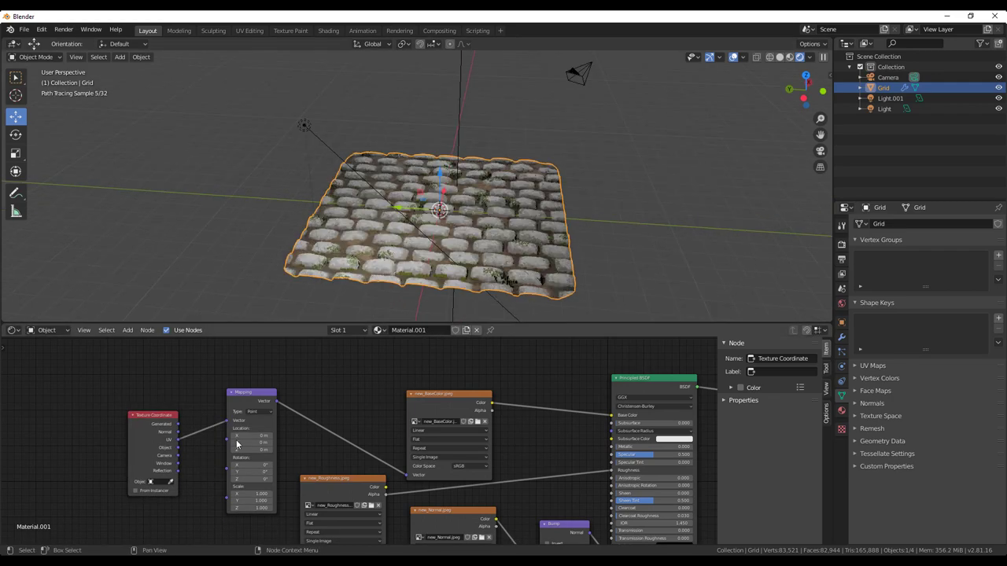
Step: Connect the Mapping node to the roughness and normal images and set its Scale to 3 on all axes
middle_click_drag(237, 445, 258, 397)
left_click_drag(297, 352, 321, 512)
left_click_drag(297, 352, 432, 542)
middle_click_drag(282, 415, 295, 483)
left_click_drag(286, 513, 289, 527)
type("3")
key("Return")
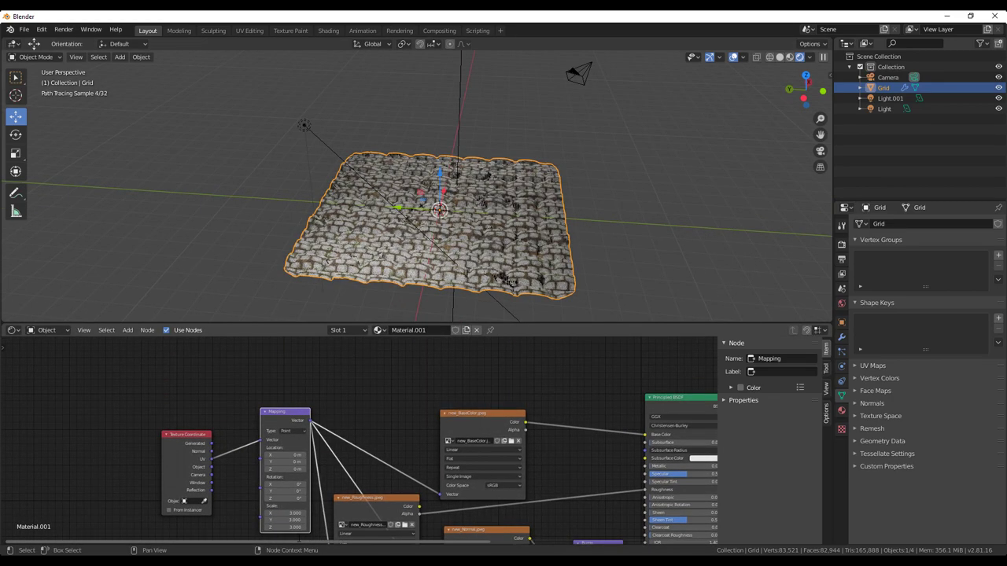
Step: Set the displacement texture's image mapping to repeat 3 times in X and Y
left_click(841, 429)
left_click_drag(957, 451, 957, 462)
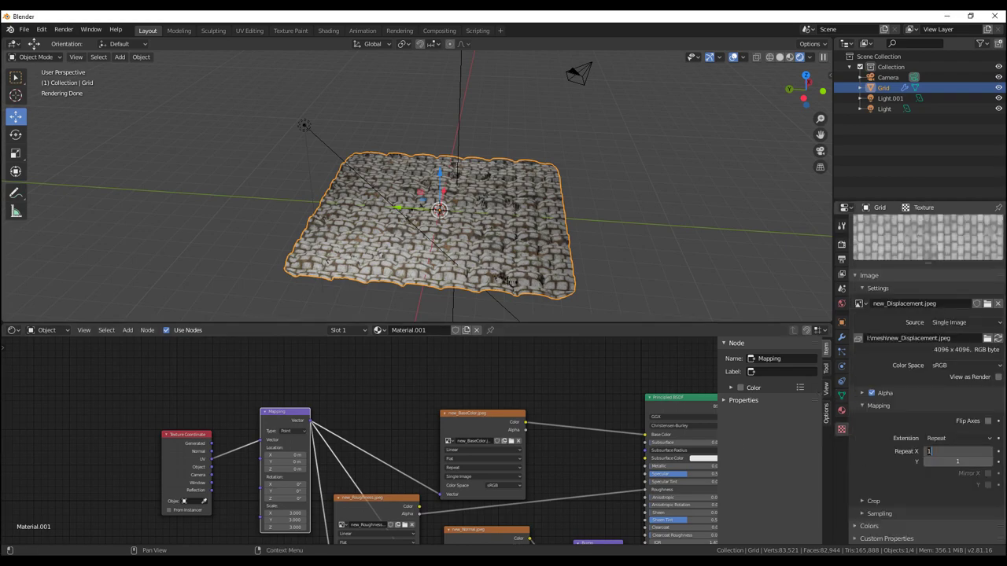
type("3")
Step: Try a Displace strength of 0.5, settle on 0.05, and check the stones' relief
left_click(841, 337)
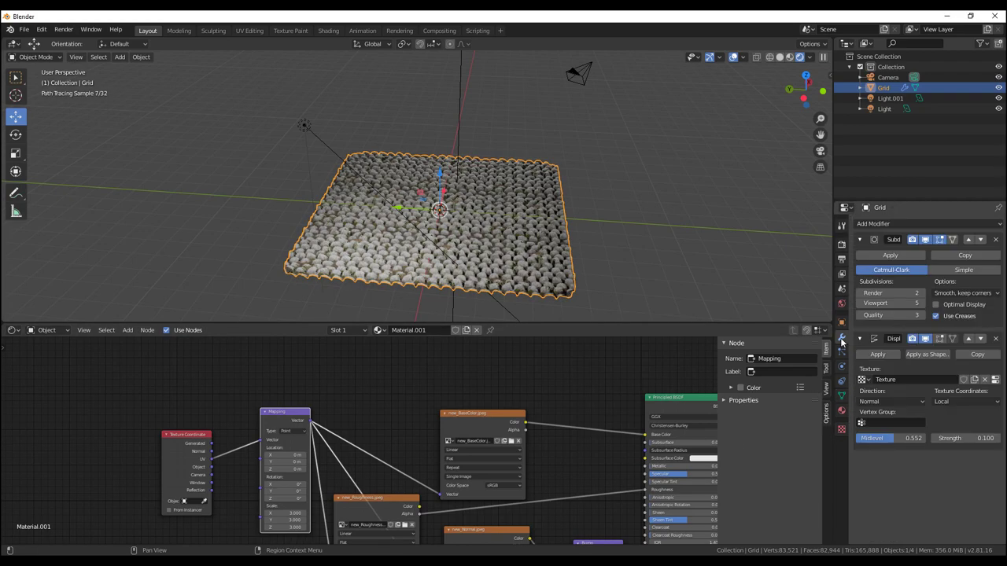
type("0.5")
key("Return")
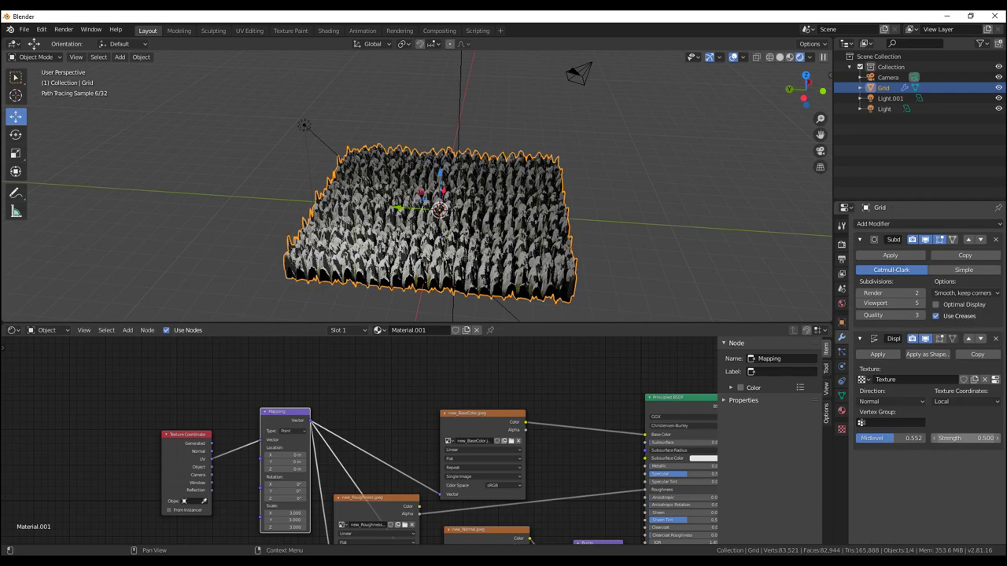
key("Return")
middle_click_drag(503, 235, 467, 233)
scroll(472, 220, "up", 3)
scroll(459, 296, "down", 3)
scroll(467, 234, "up", 3)
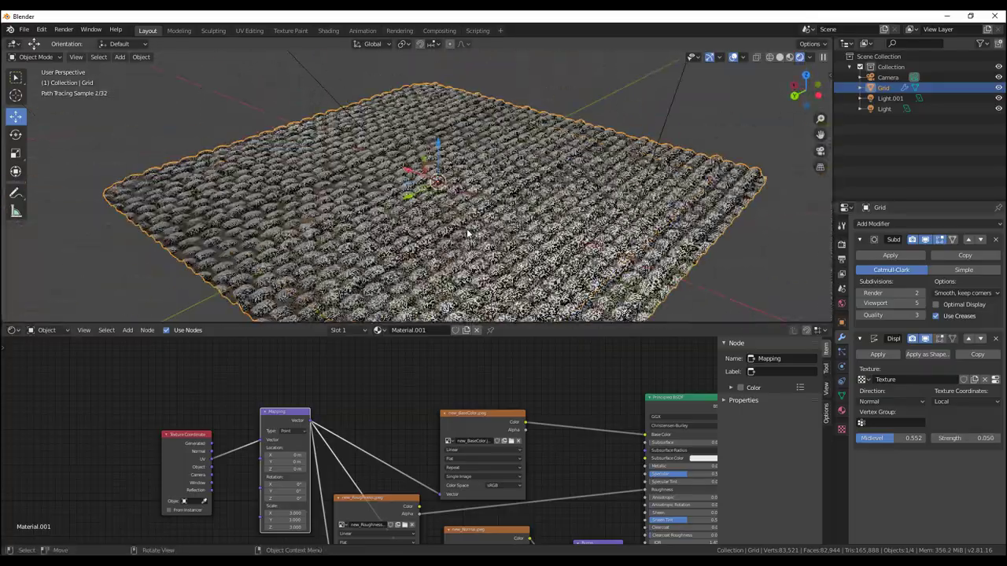
Step: Set the render engine to Eevee and review the cobblestones together with their shader nodes
left_click(841, 243)
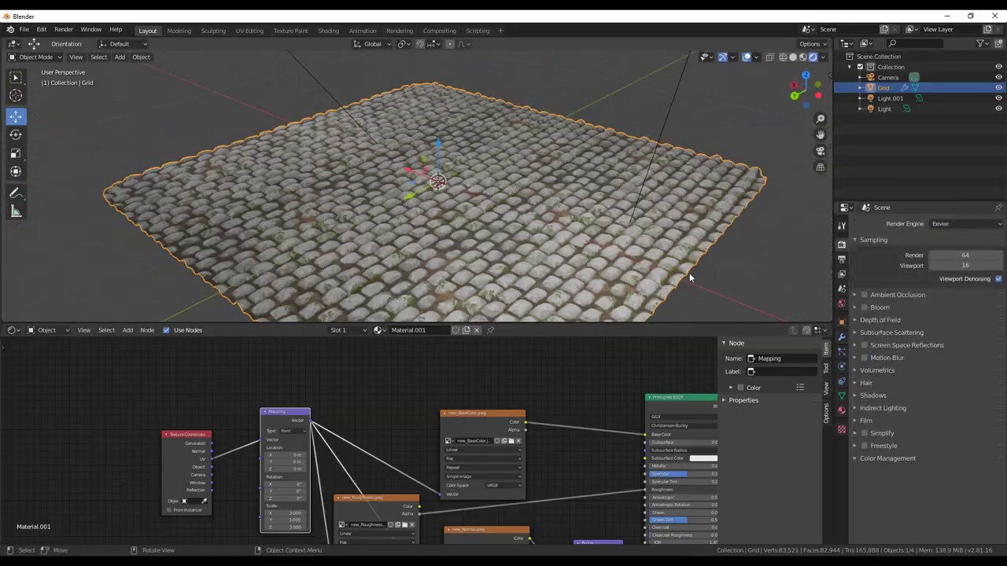
scroll(591, 477, "up", 3)
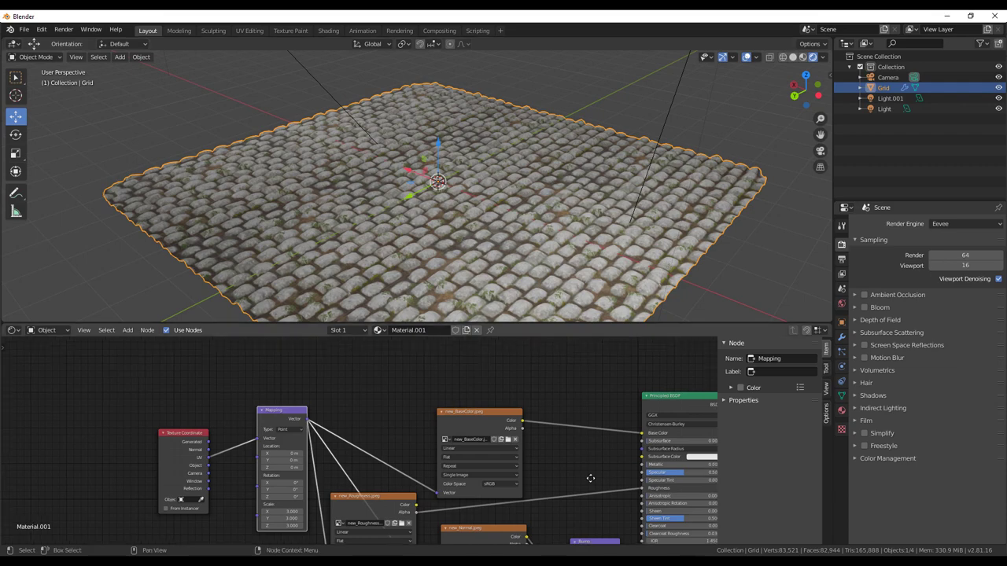
middle_click_drag(611, 496, 646, 467)
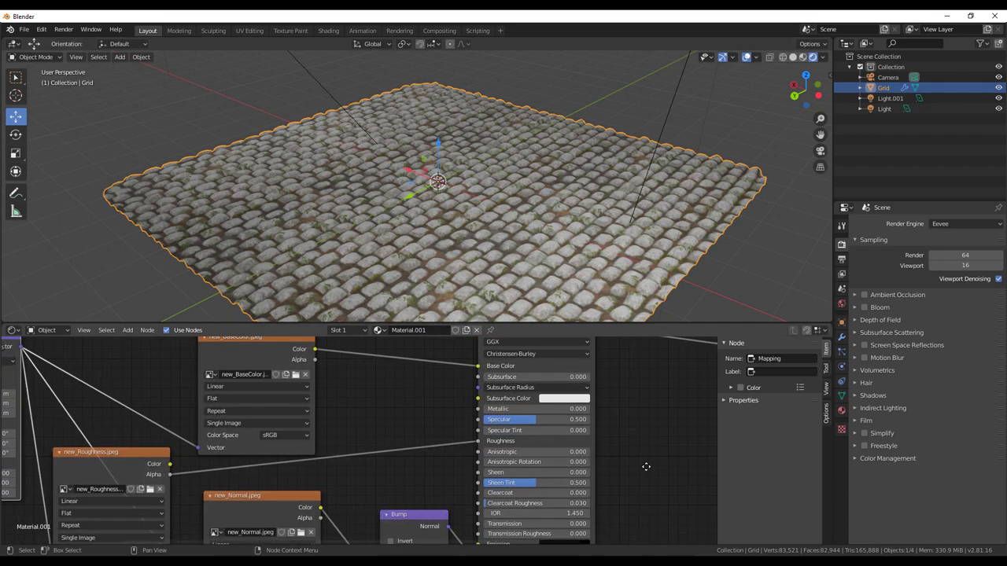
middle_click_drag(409, 446, 499, 435)
scroll(499, 434, "down", 2)
scroll(586, 206, "down", 3)
middle_click_drag(586, 206, 235, 247)
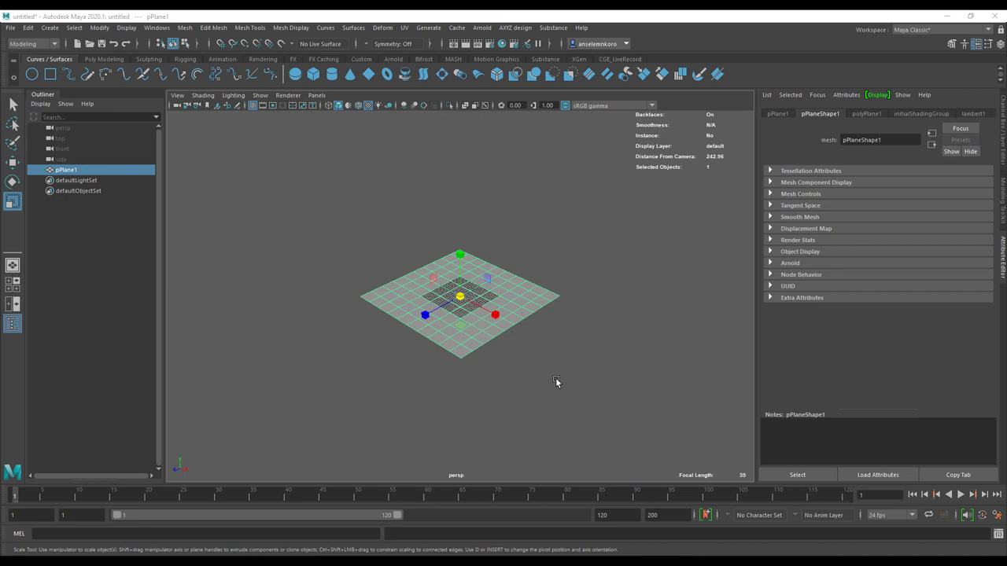
Step: Switch to Maya, set the plane's Arnold subdivision type to catclark, and connect a file texture to aiStandardSurface1's Base Color
scroll(558, 382, "up", 3)
scroll(865, 315, "down", 5)
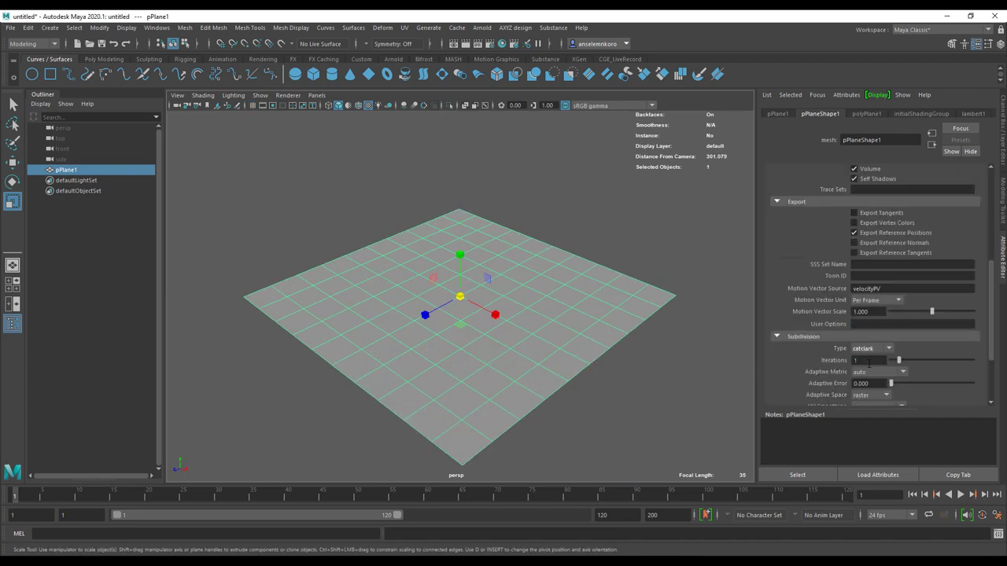
left_click(868, 360)
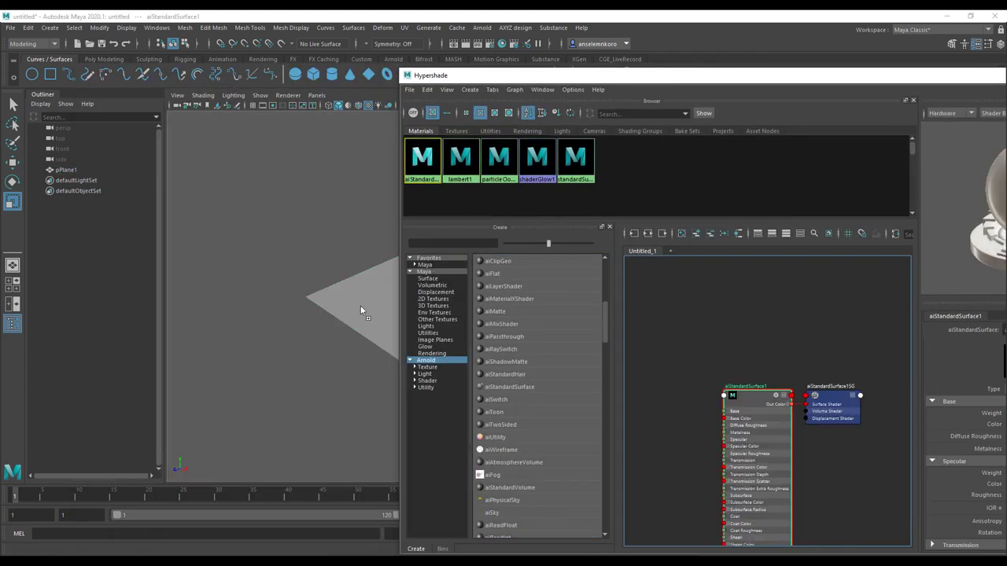
scroll(370, 318, "up", 3)
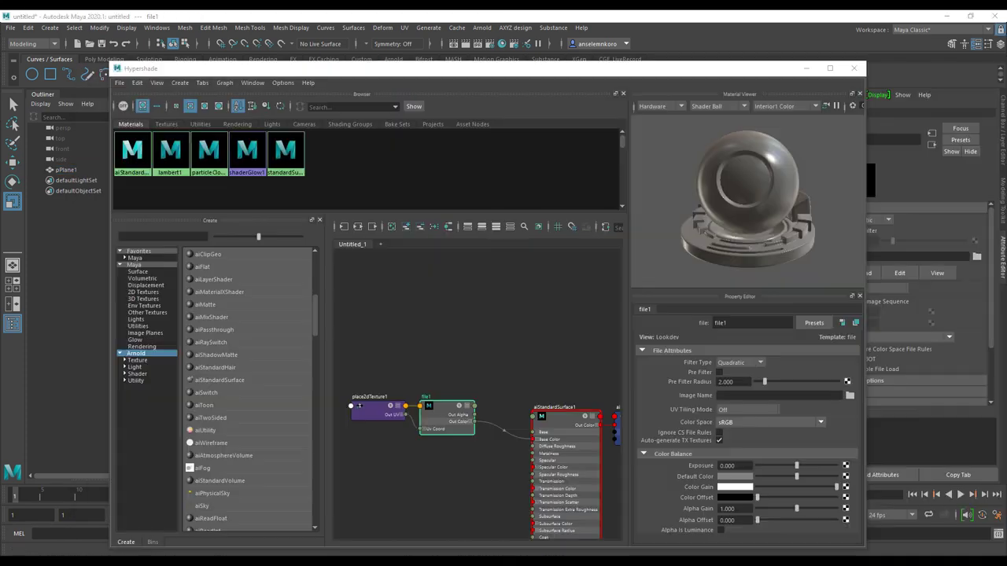